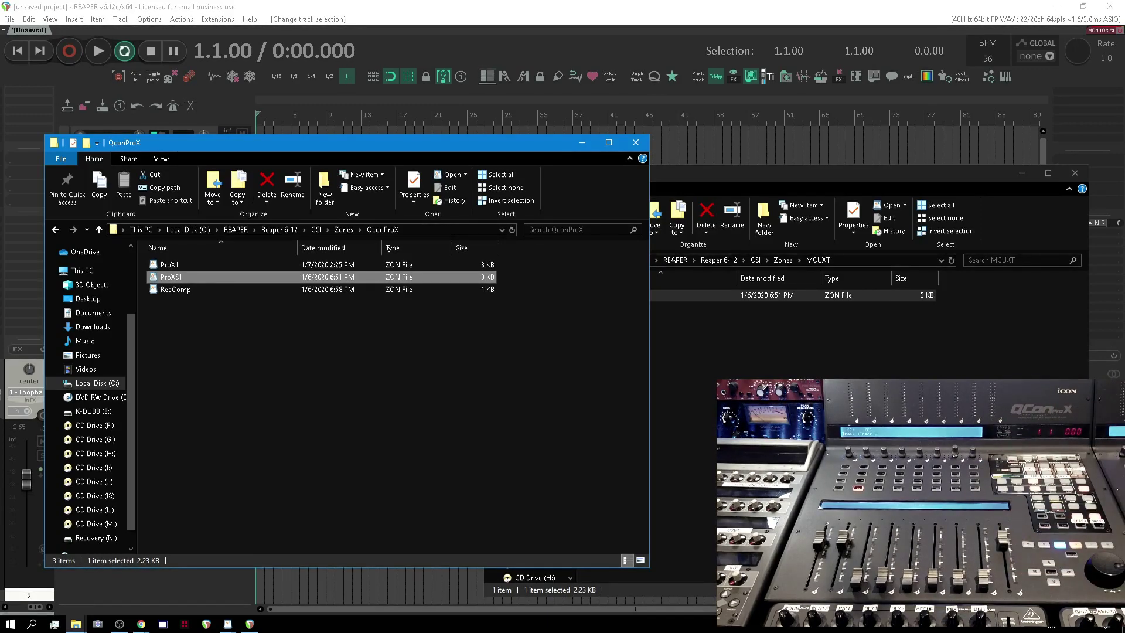
- Browse File Explorer through the Zones and MCUXT folders to the QconProX zone folder
left_click(788, 334)
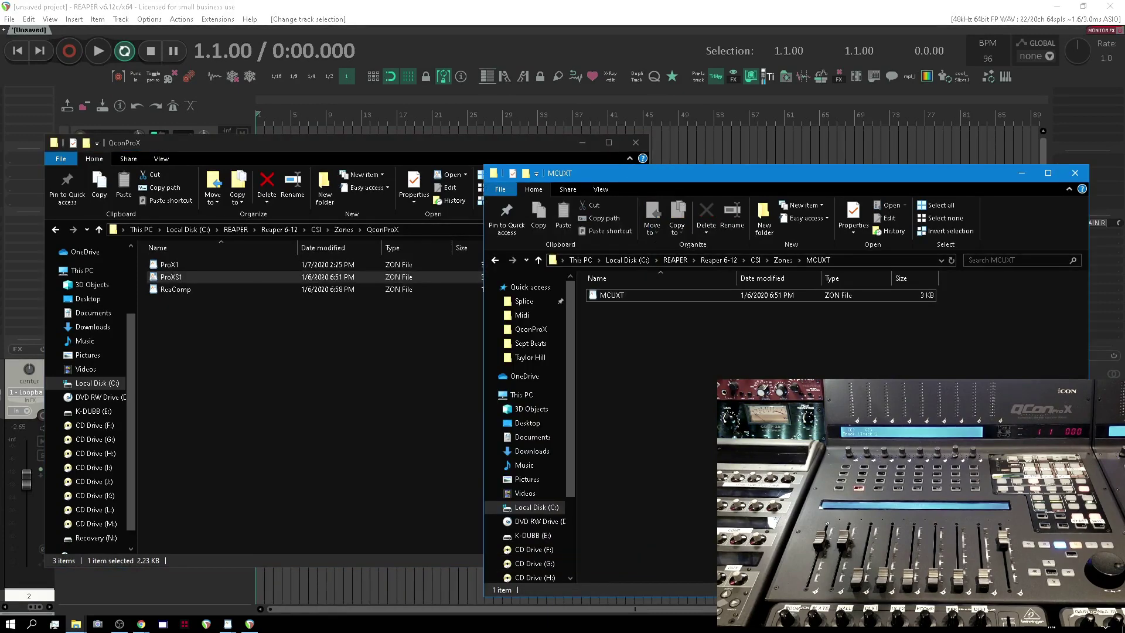
left_click(784, 261)
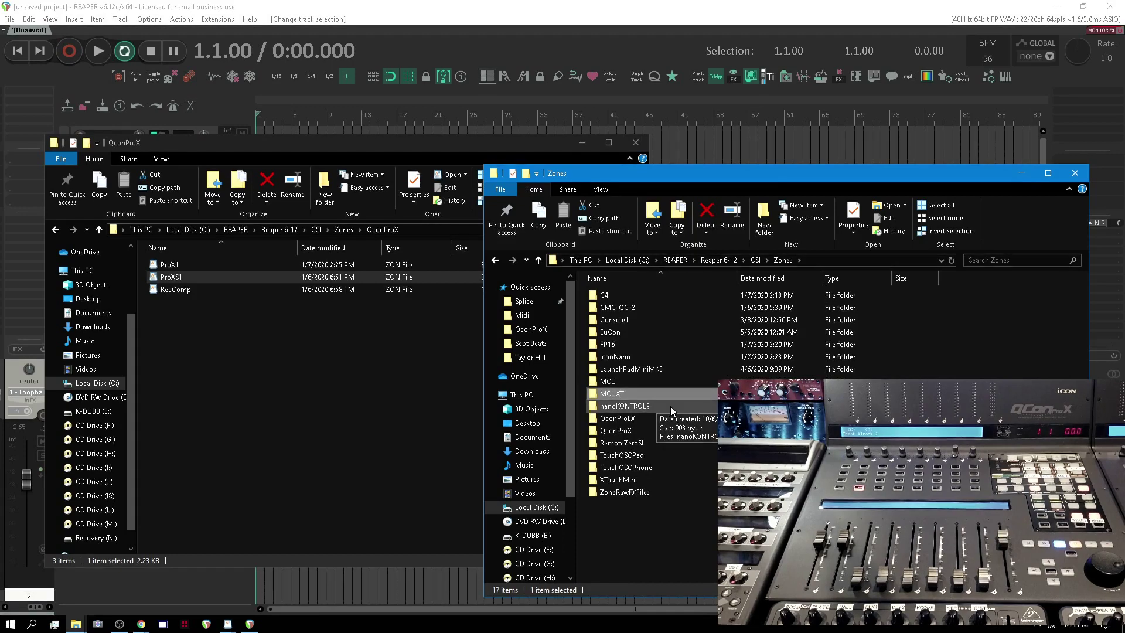
mouse_move(625, 406)
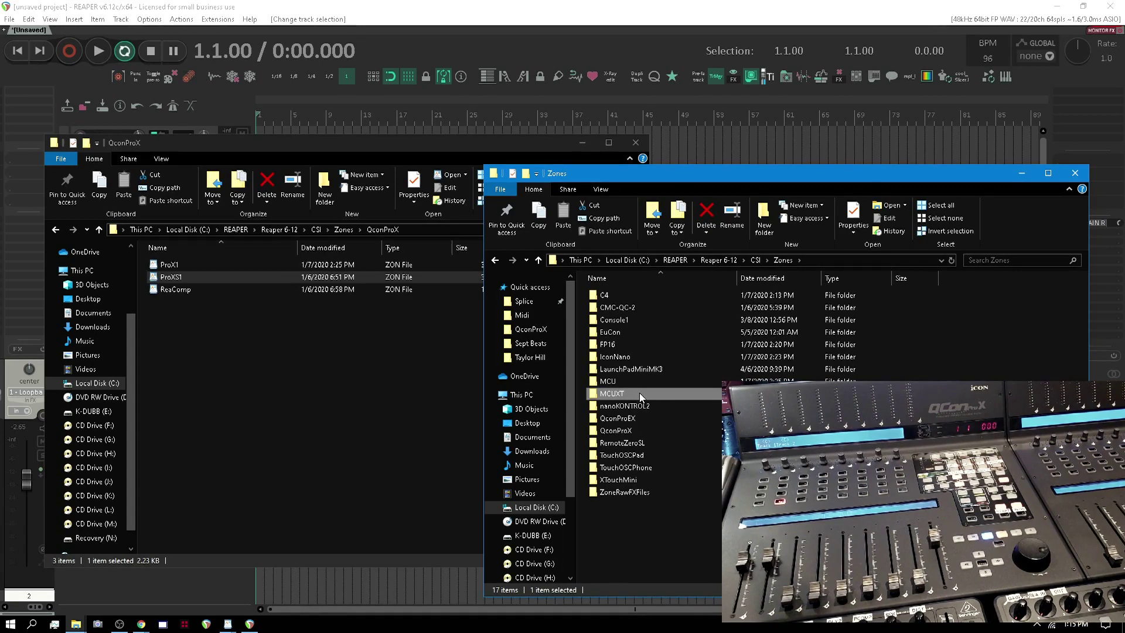
double_click(639, 393)
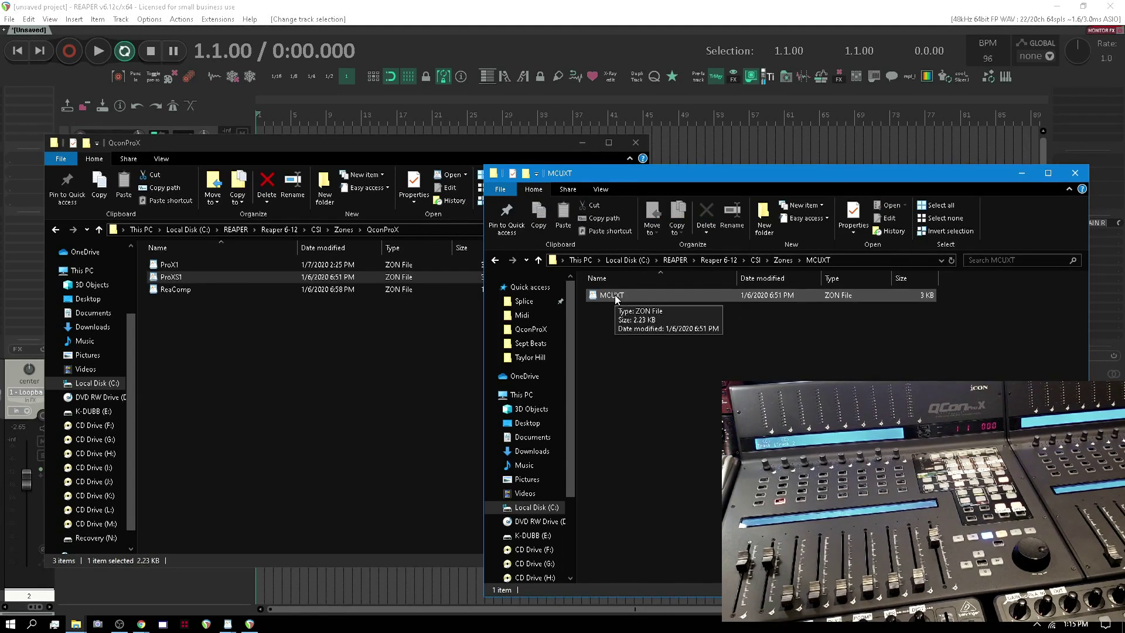
left_click(176, 343)
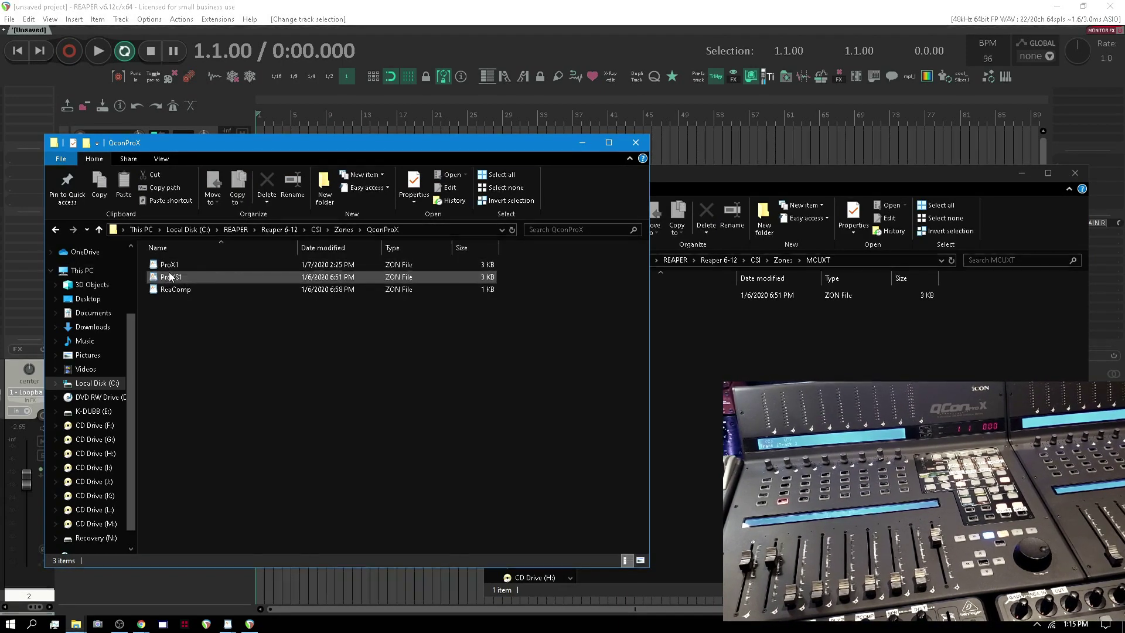
- Open ProXS1 in WordPad, delete its Buttons zone, and position before Buttons under IncludedZones
double_click(171, 277)
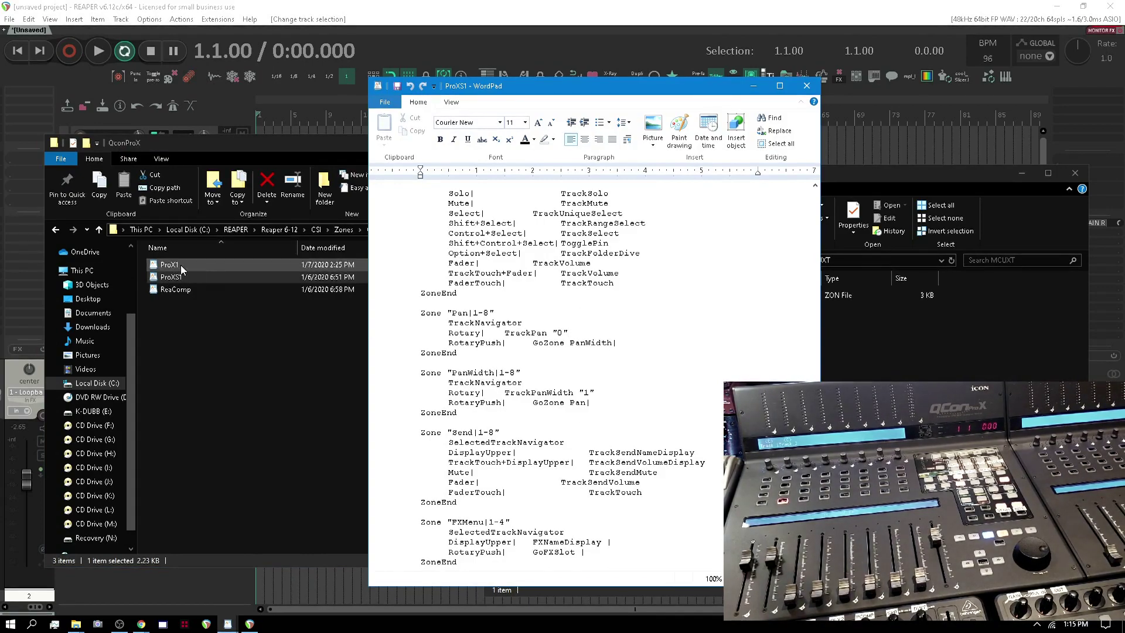
double_click(180, 265)
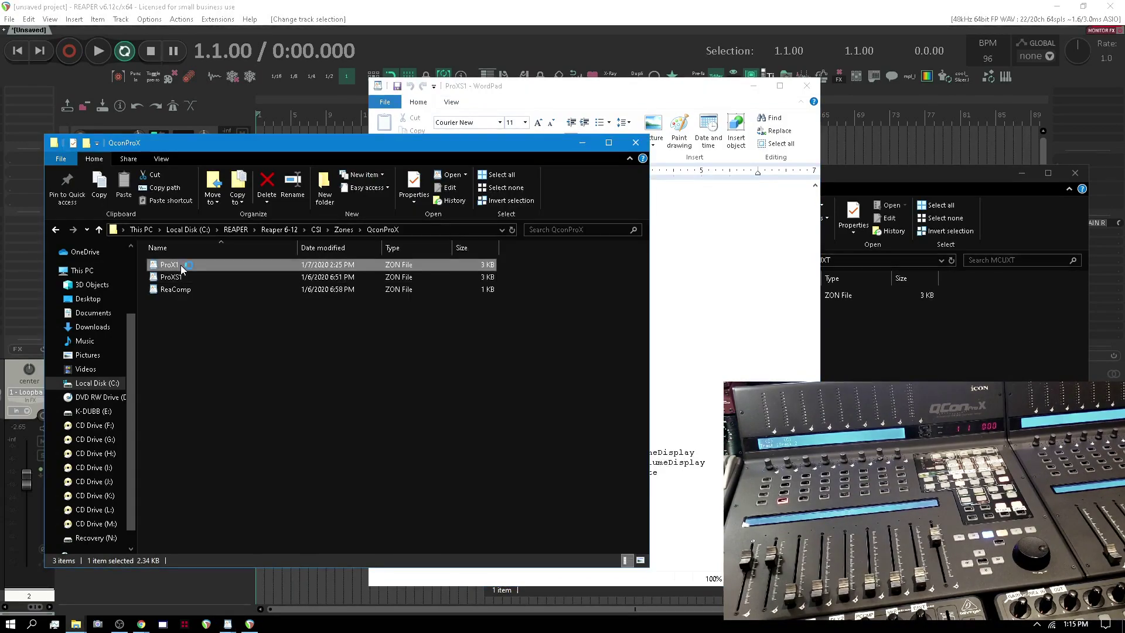
left_click(808, 85)
left_click(765, 88)
scroll(800, 252, "up", 3)
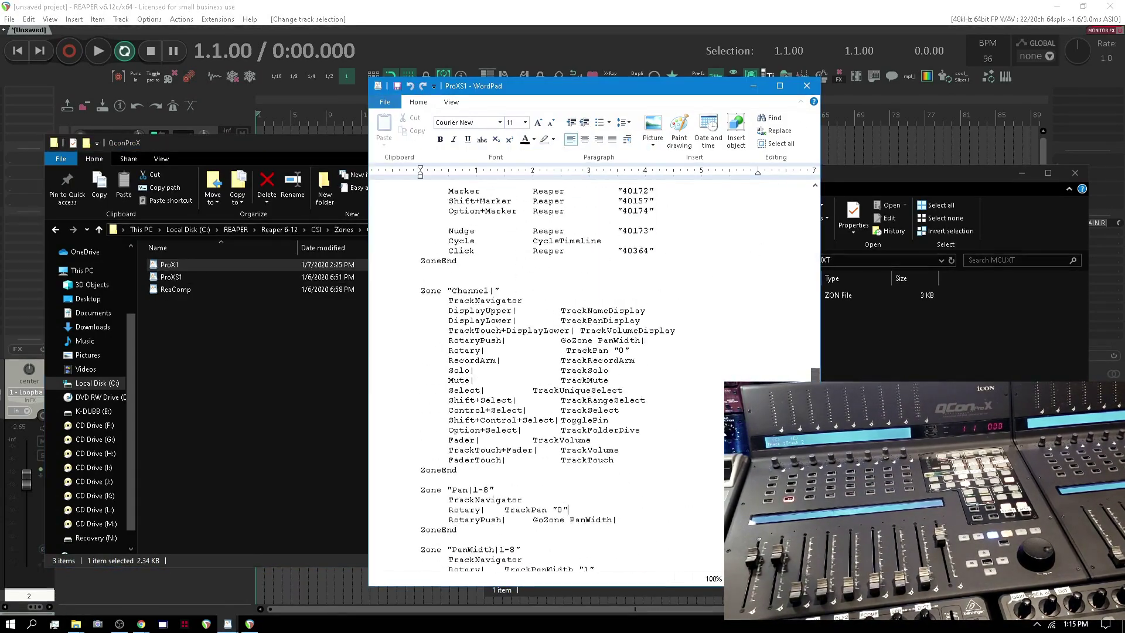
scroll(800, 252, "up", 3)
scroll(800, 252, "up", 3)
scroll(800, 252, "up", 3)
scroll(800, 253, "up", 3)
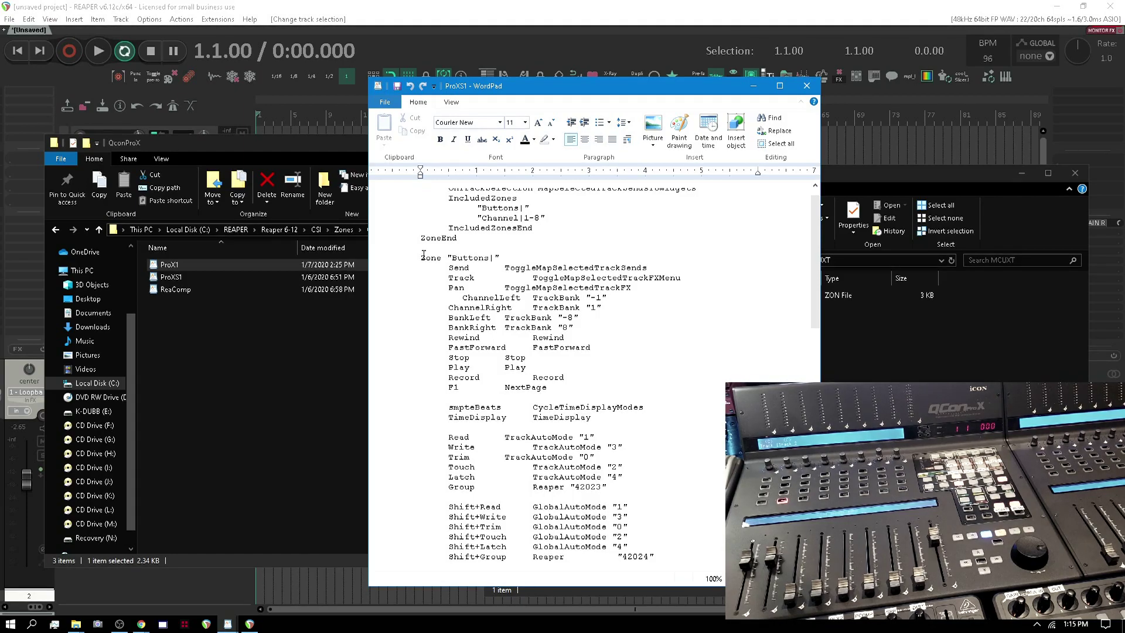
mouse_move(422, 257)
left_mouse_down()
mouse_move(658, 262)
mouse_move(686, 292)
left_mouse_up()
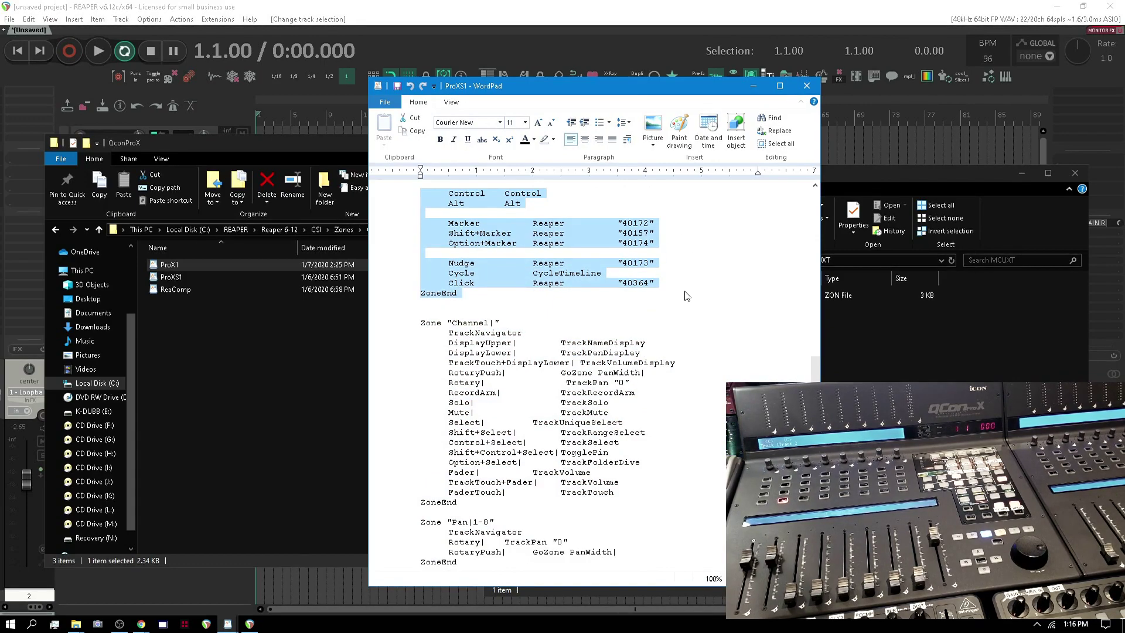
key("Delete")
scroll(651, 280, "up", 3)
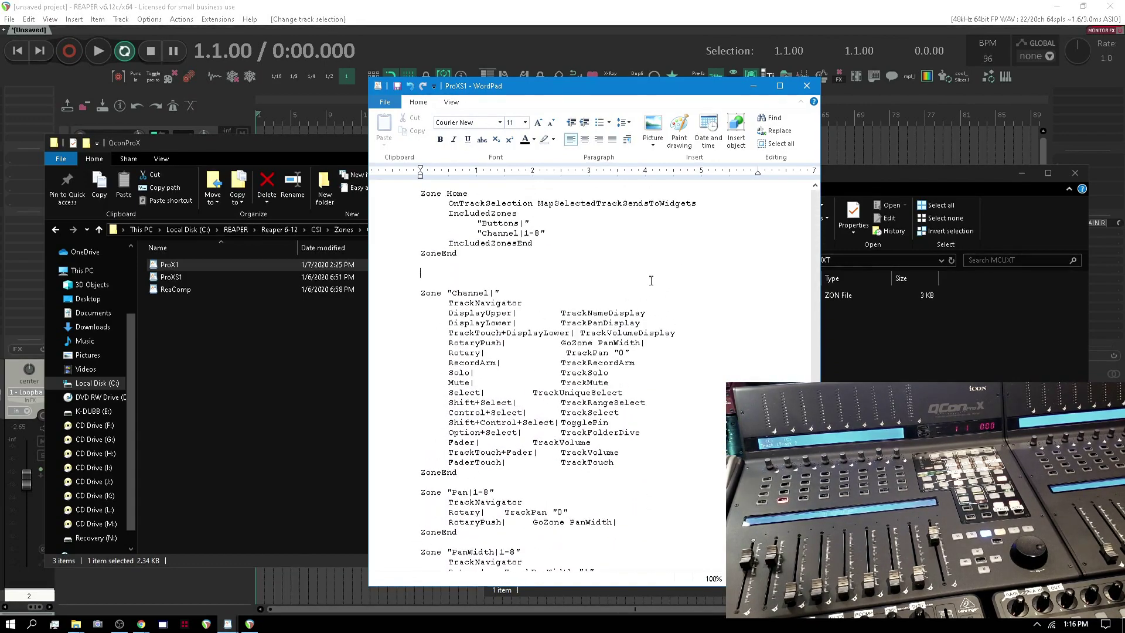
left_click(477, 223)
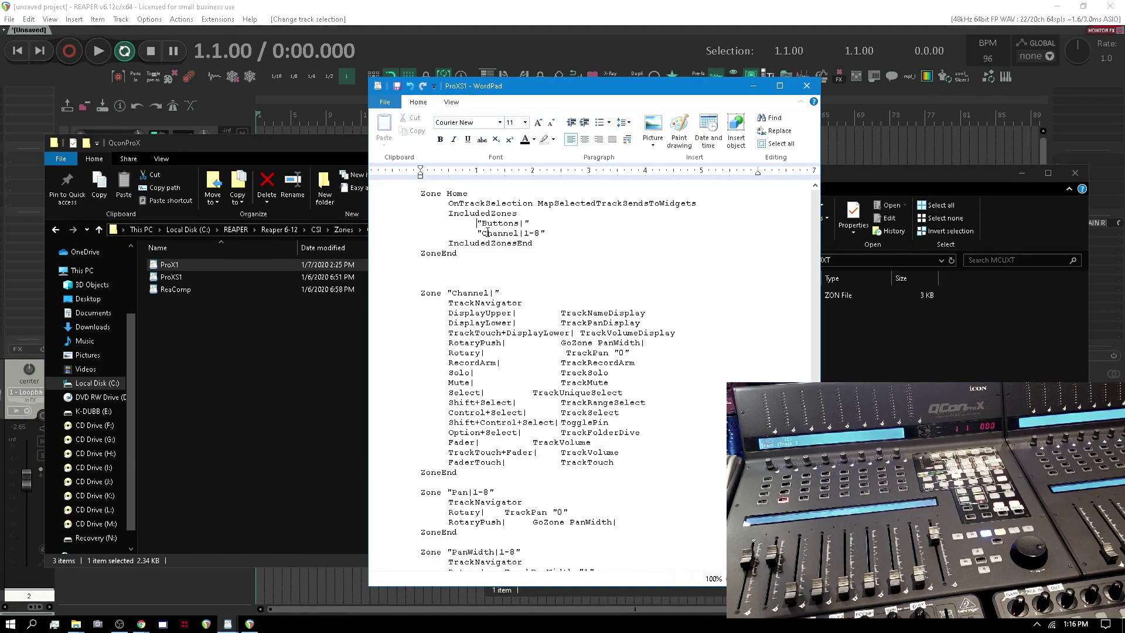
type("/")
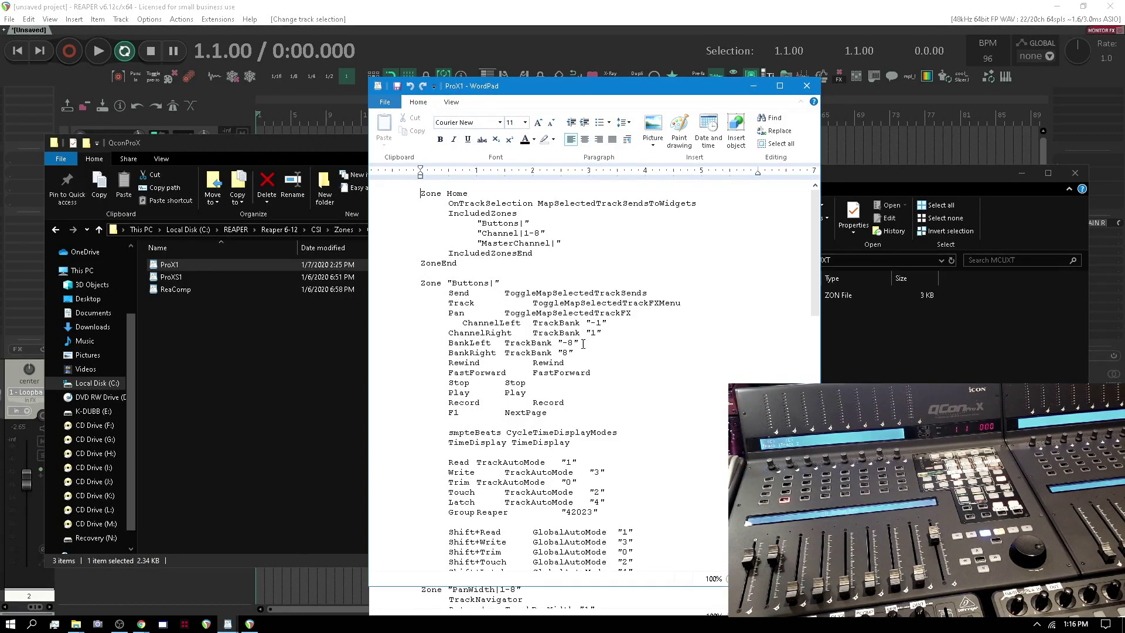
- Compare QconProX's fader widget definitions with ProX1, then minimize the QconProX document
left_click(227, 624)
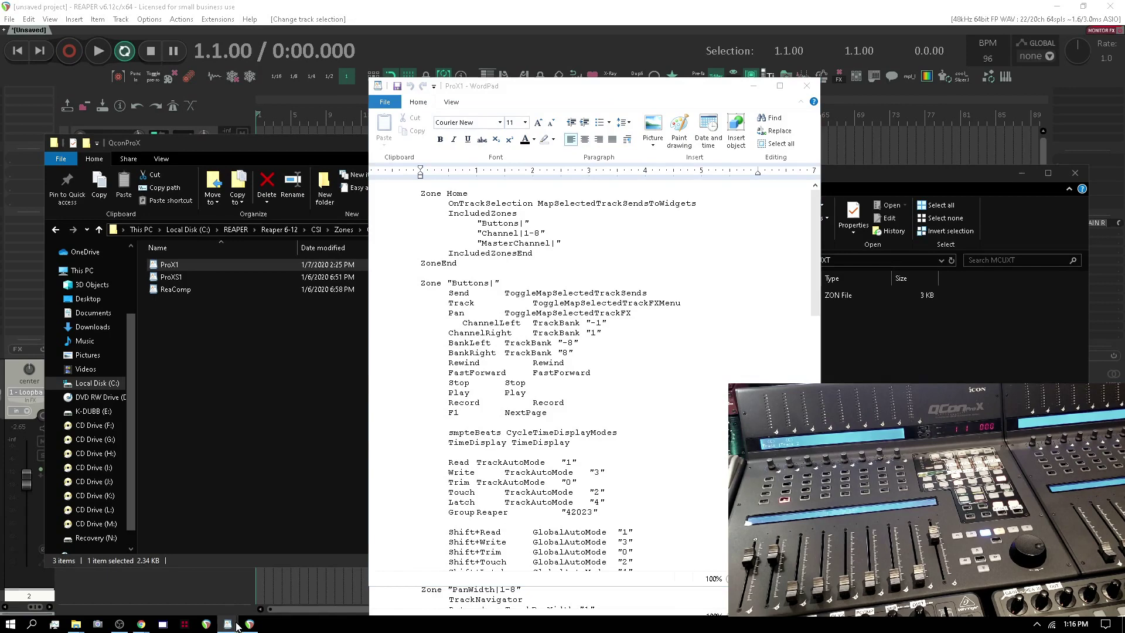
left_click(159, 575)
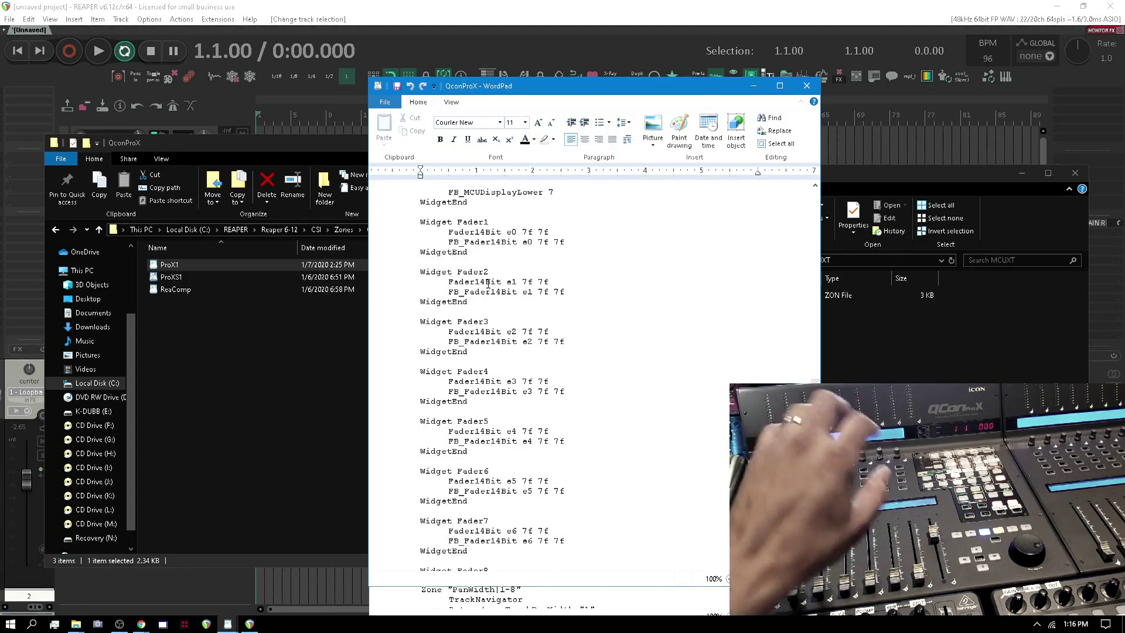
left_click(754, 86)
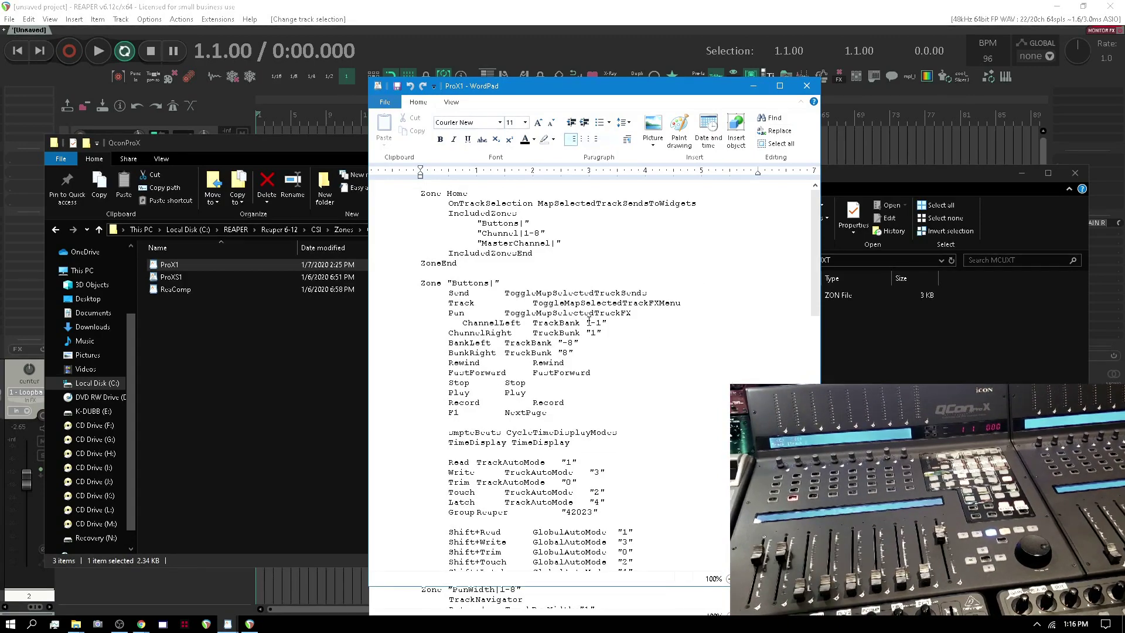
scroll(592, 317, "down", 1)
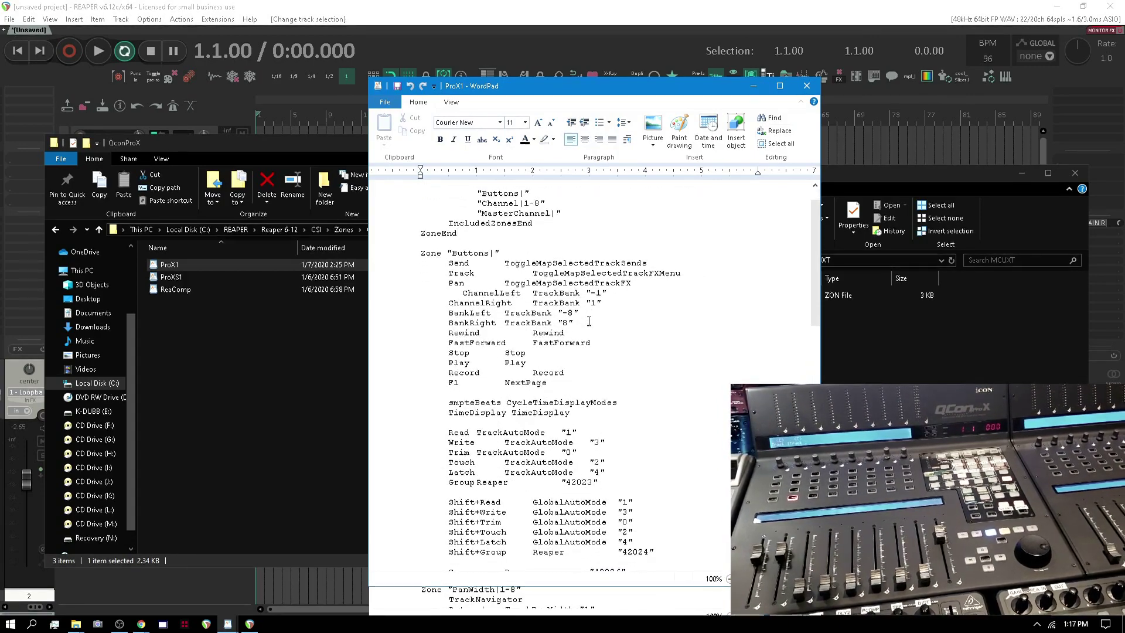
left_click(227, 624)
left_click(159, 577)
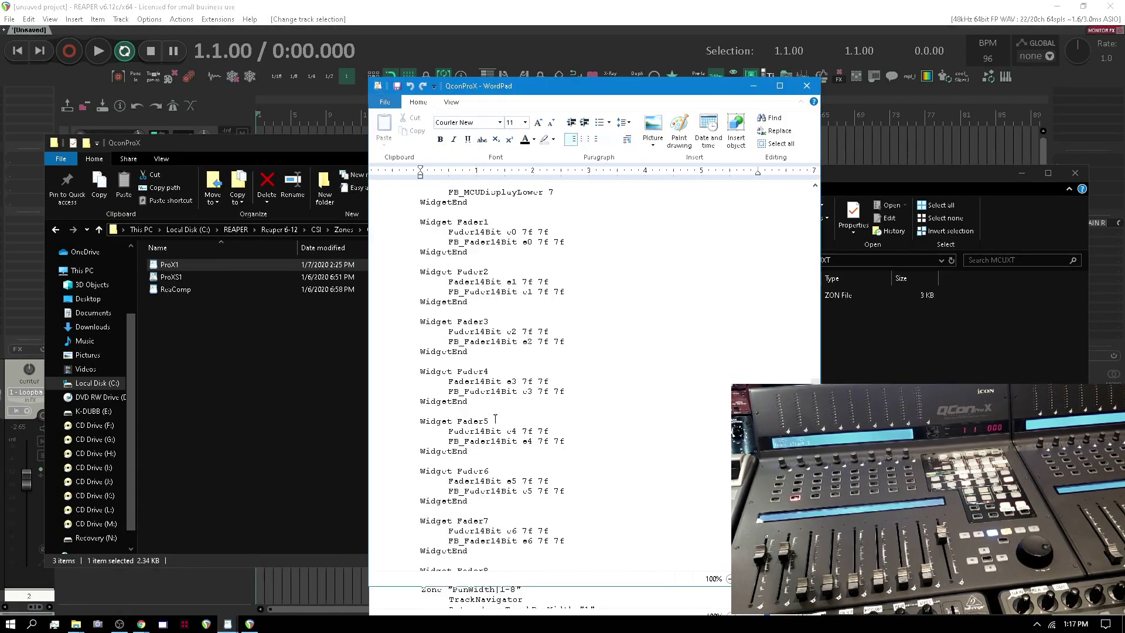
left_click(758, 91)
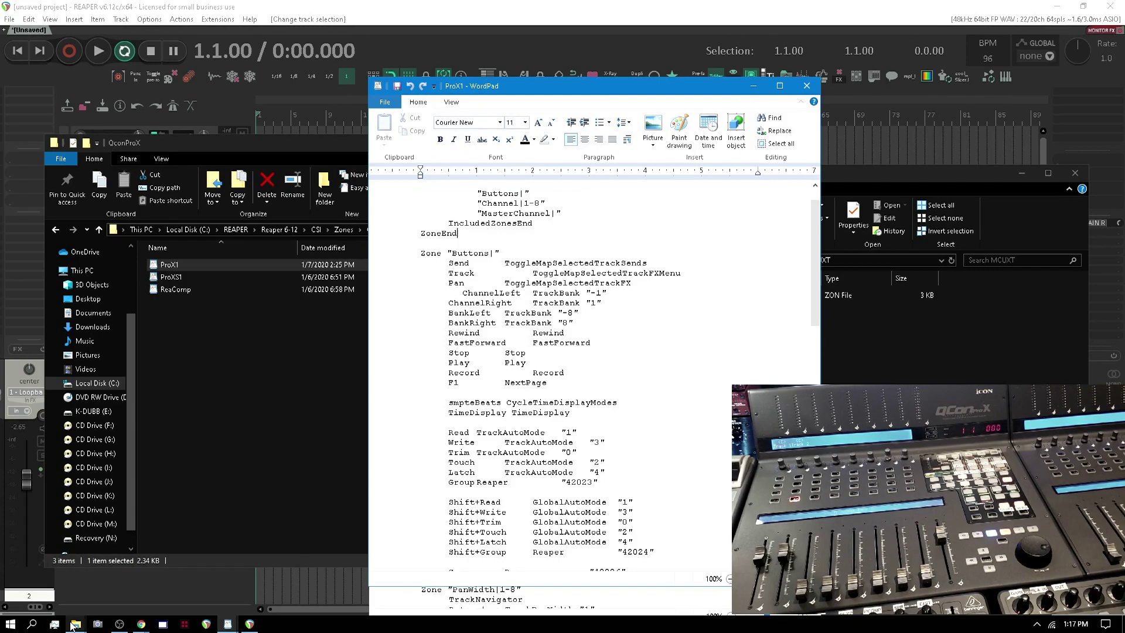
left_click(76, 624)
- Go up to the CSI folder in Explorer and open its Zones folder
left_click(133, 569)
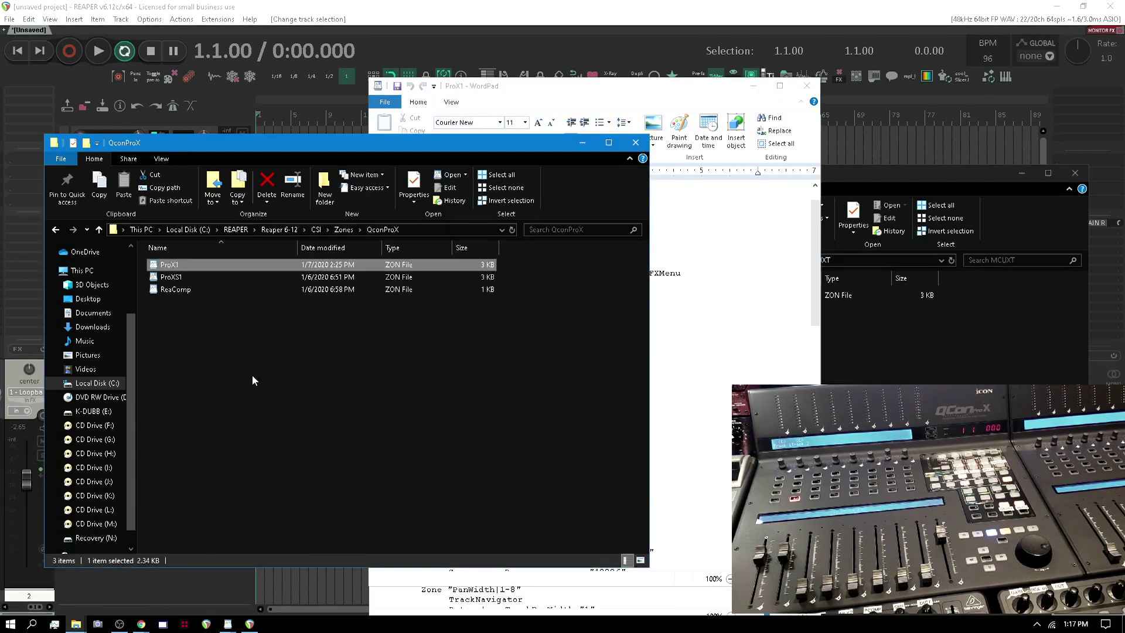
left_click(342, 230)
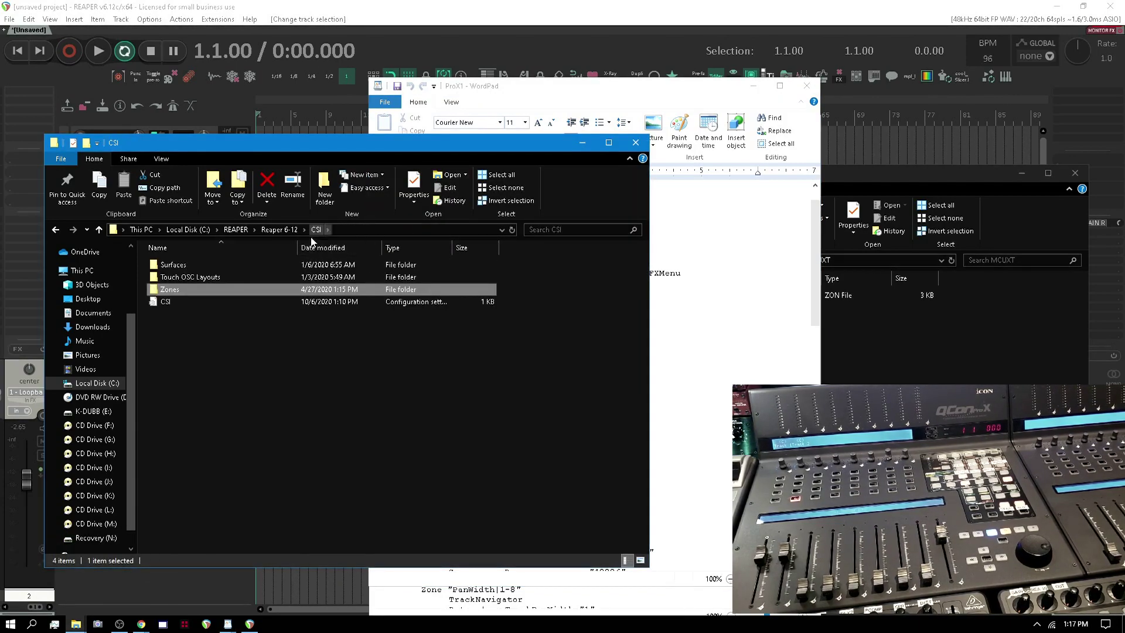
double_click(185, 290)
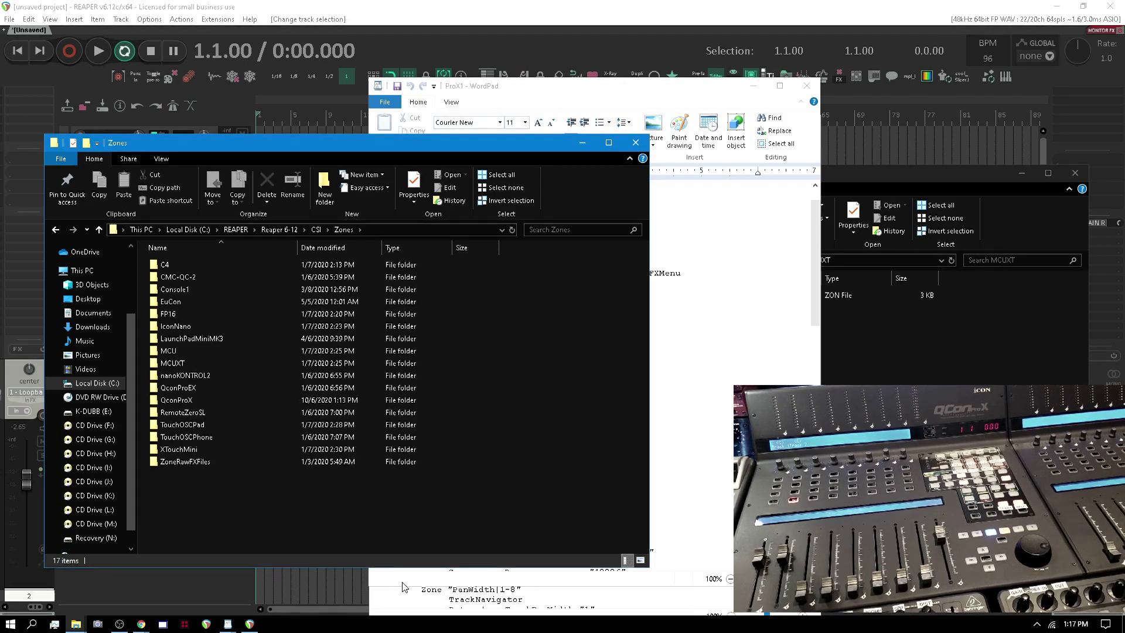
- Drag the ProX1 and ProXS1 WordPad windows into a side-by-side layout
left_click(662, 273)
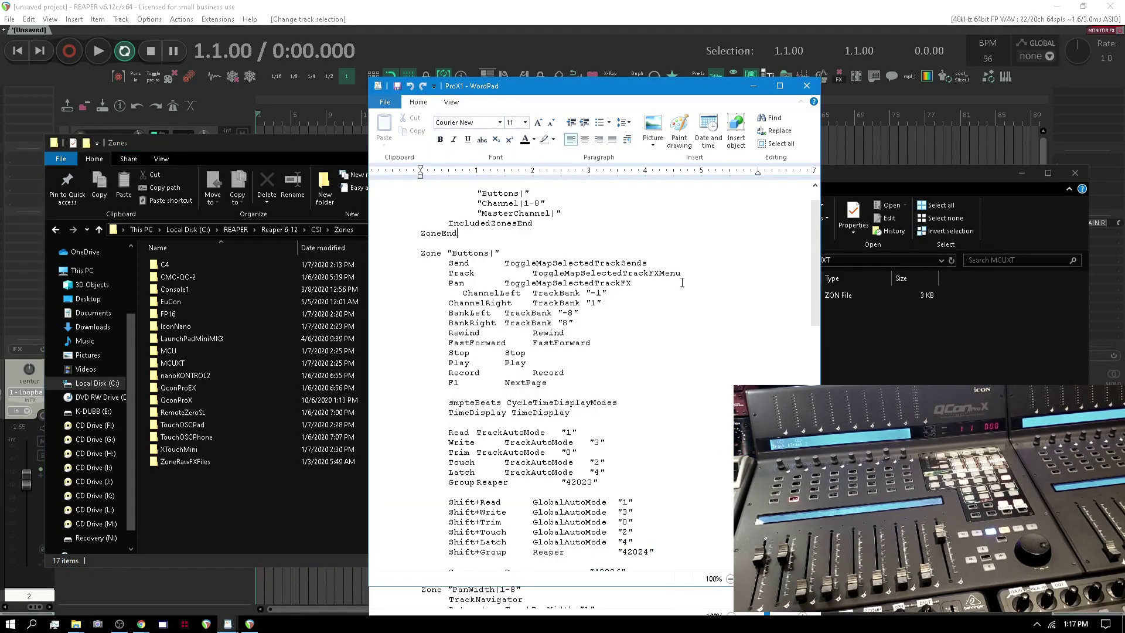
left_click_drag(593, 90, 380, 92)
left_click_drag(680, 123, 928, 90)
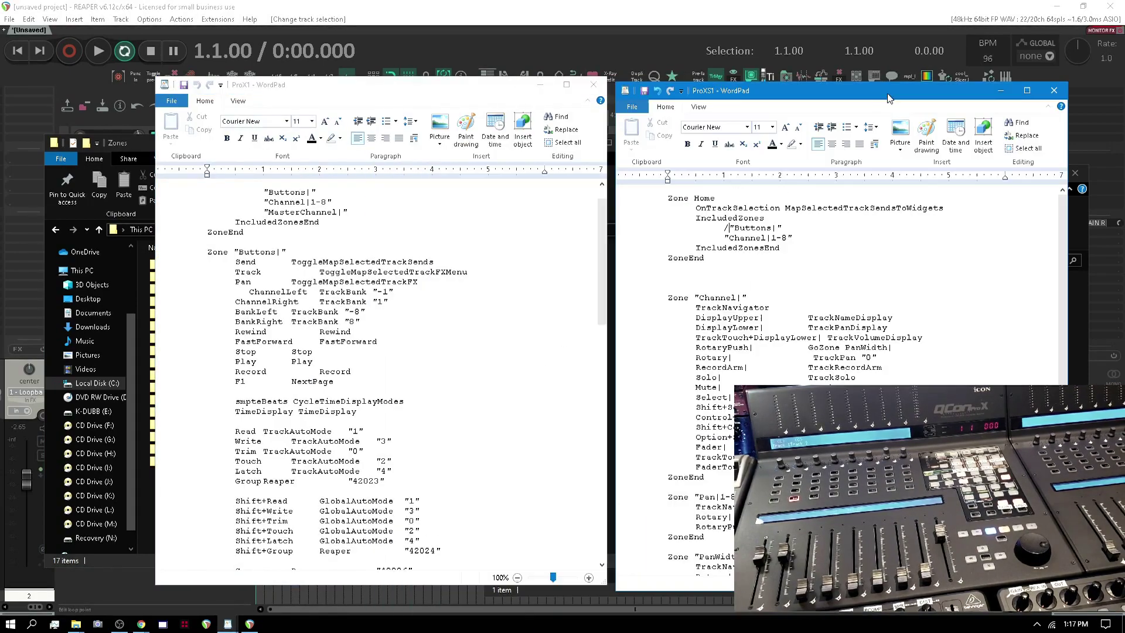
- Inspect the Solo, TrackSolo, TrackMute and TrackRecordArm entries in ProXS1's Channel zone beside ProX1
left_click(246, 88)
left_click(718, 95)
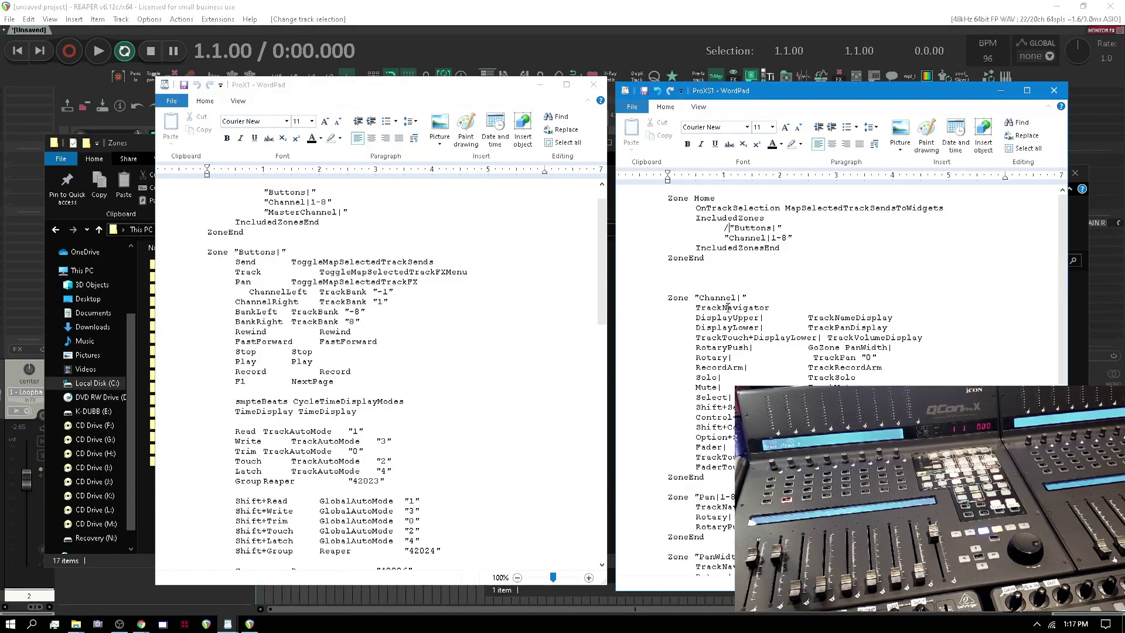
scroll(360, 336, "down", 1)
scroll(297, 253, "down", 1)
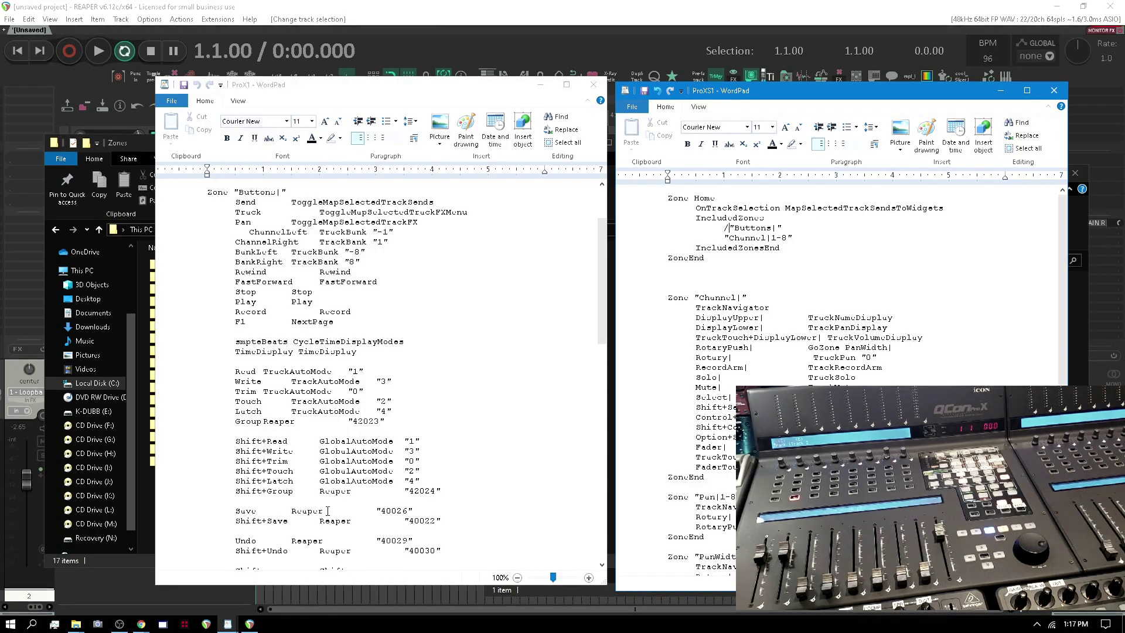
scroll(722, 300, "down", 1)
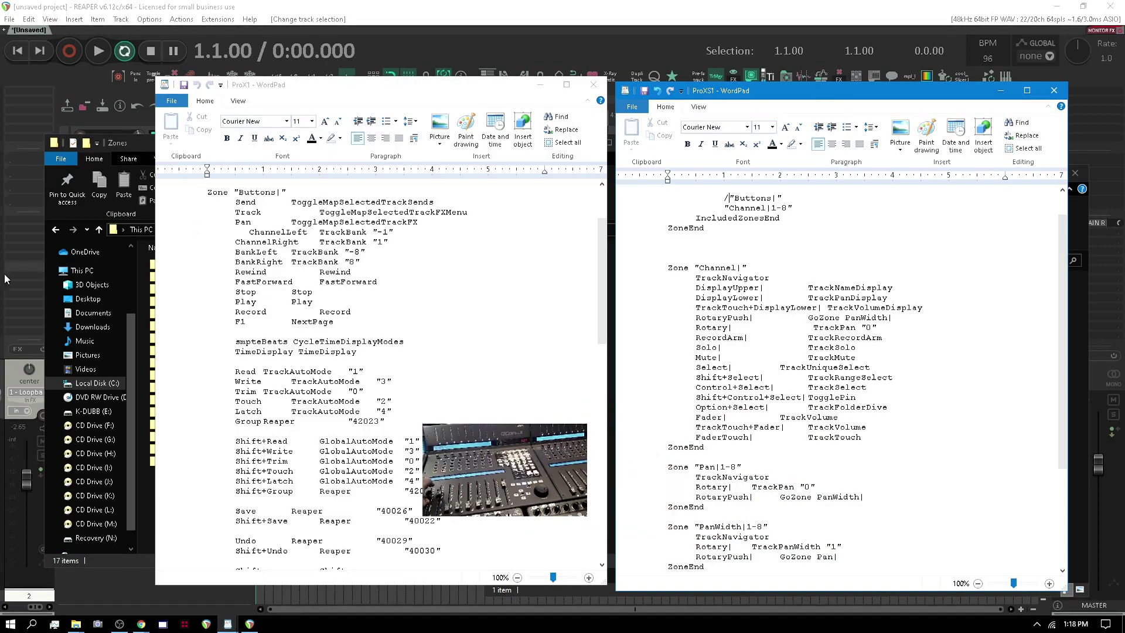
scroll(28, 482, "up", 2)
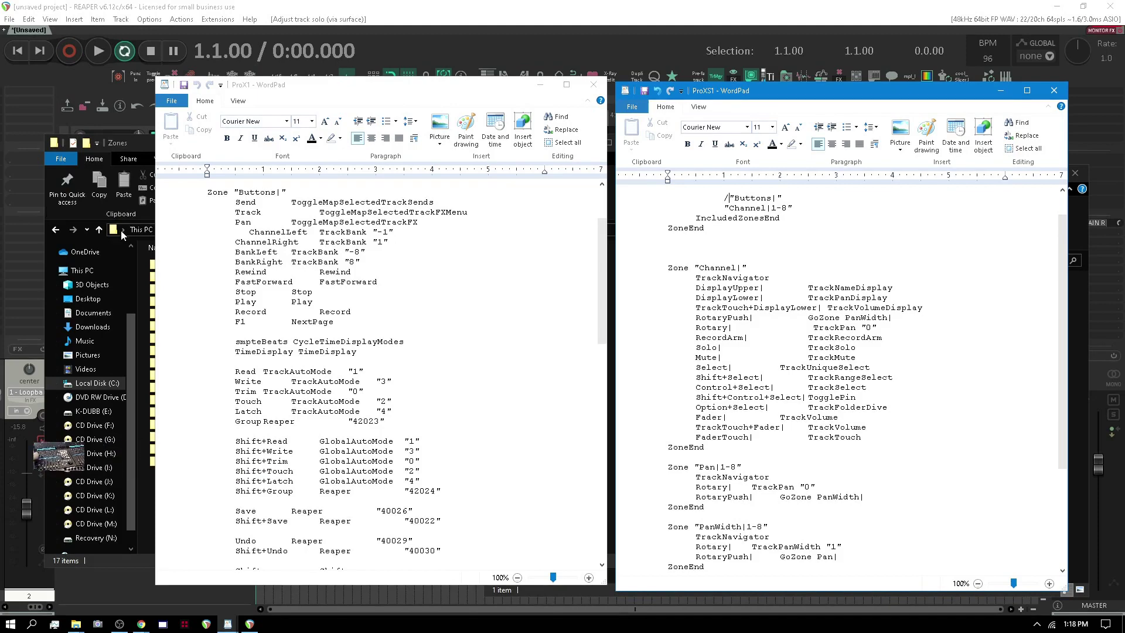
double_click(709, 351)
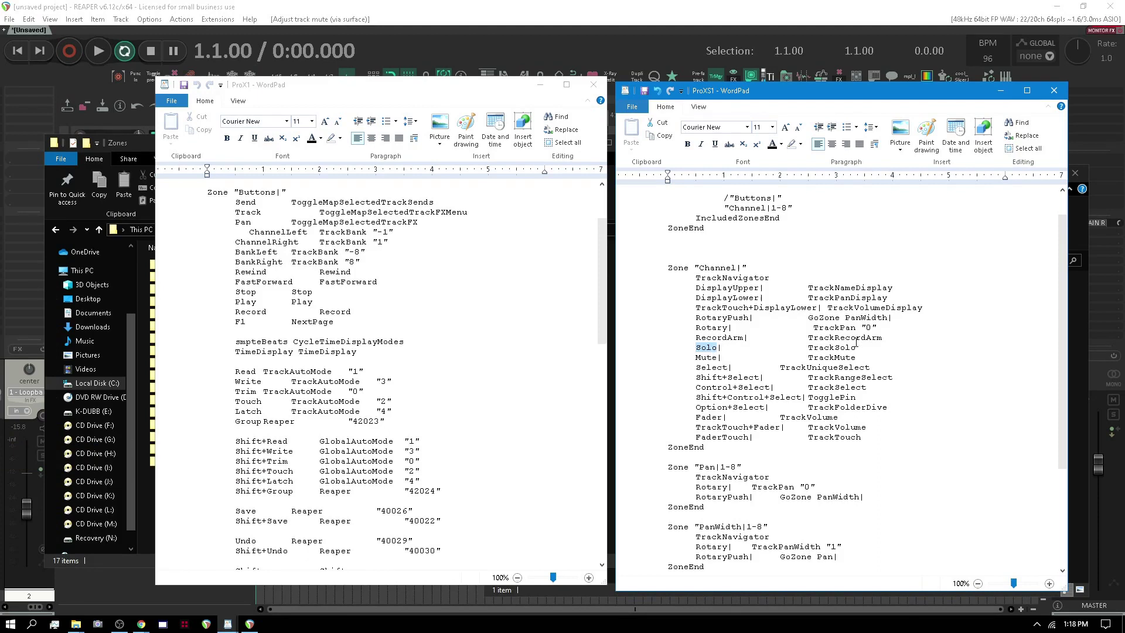
double_click(831, 348)
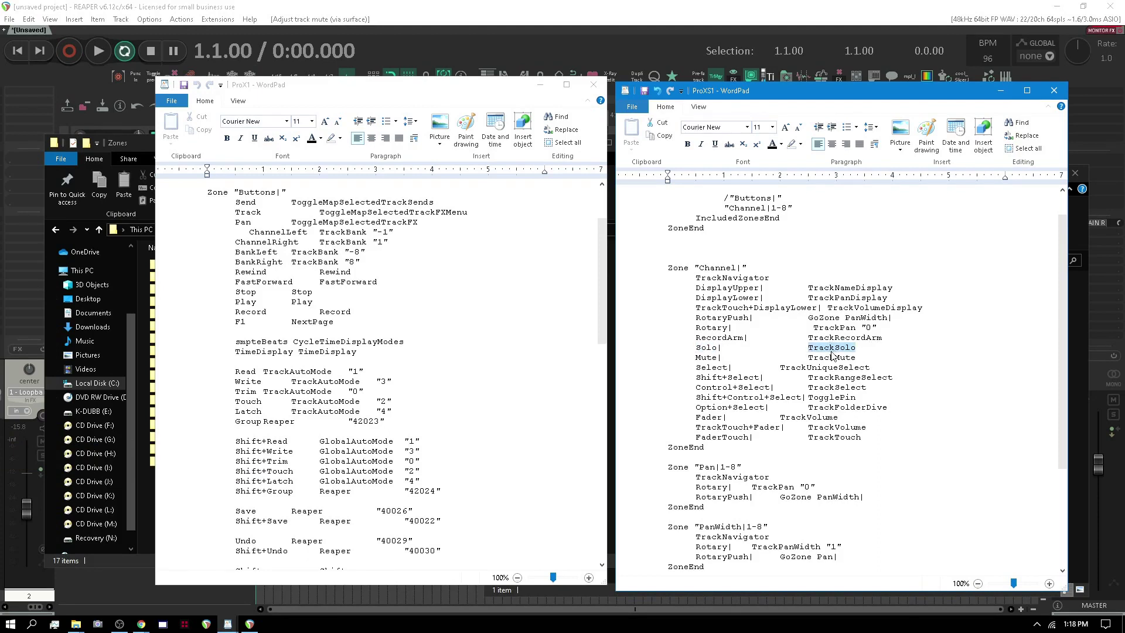
left_click(830, 358)
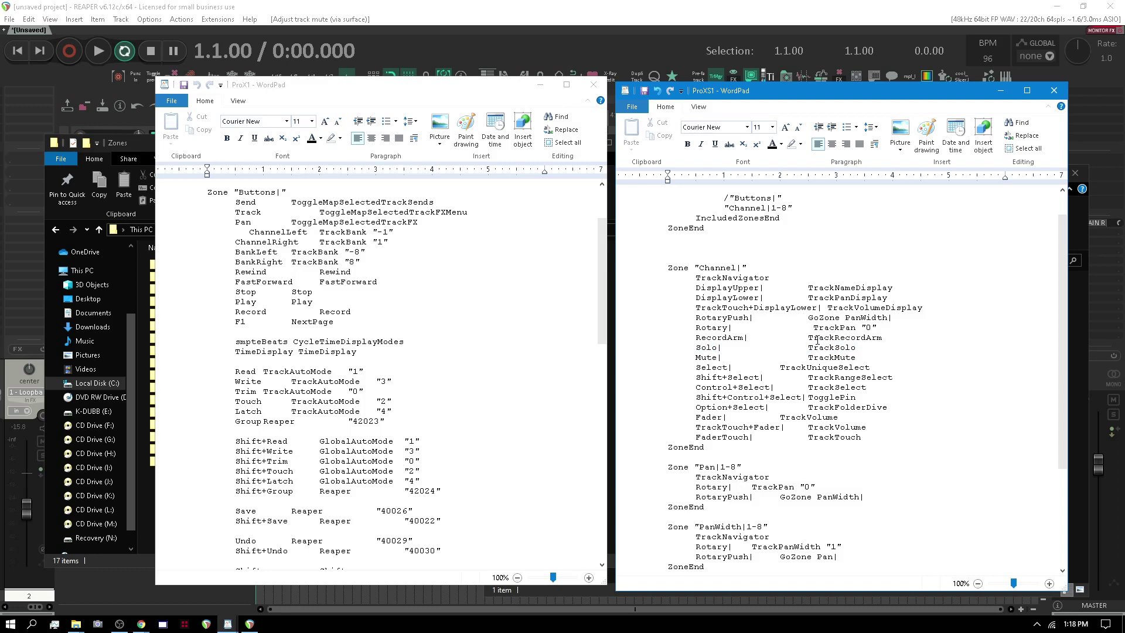
left_click_drag(809, 342, 882, 339)
- Comment out the FaderTouch line in both ProXS1's and ProX1's Channel zones
mouse_move(667, 267)
left_mouse_down()
mouse_move(877, 407)
mouse_move(883, 438)
left_mouse_up()
left_click(721, 447)
type("/")
left_click_drag(601, 276, 581, 428)
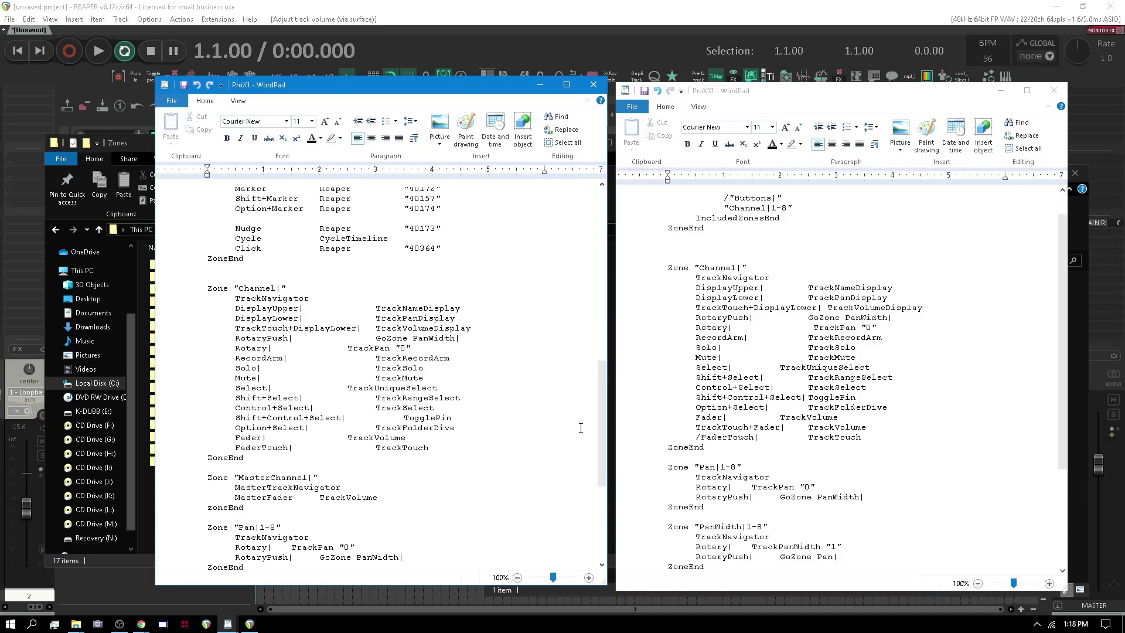
left_click(264, 442)
type("/")
scroll(369, 308, "down", 8)
left_click(721, 90)
scroll(721, 352, "down", 5)
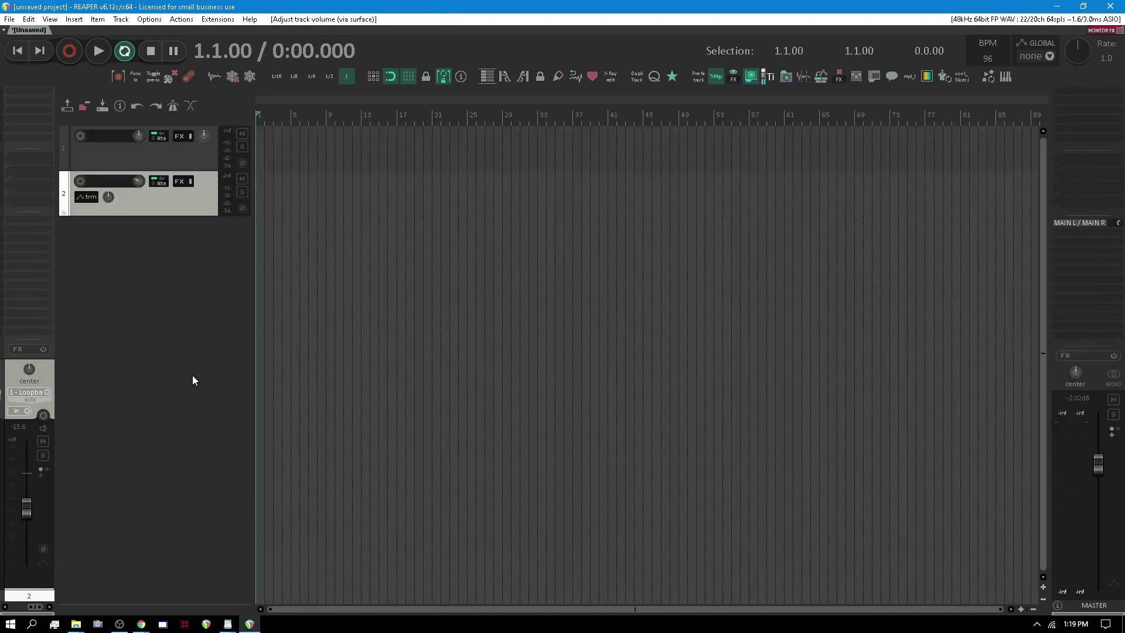
- View the Control Surface Integrator entry in REAPER Preferences, closing its settings unchanged
left_click(194, 379)
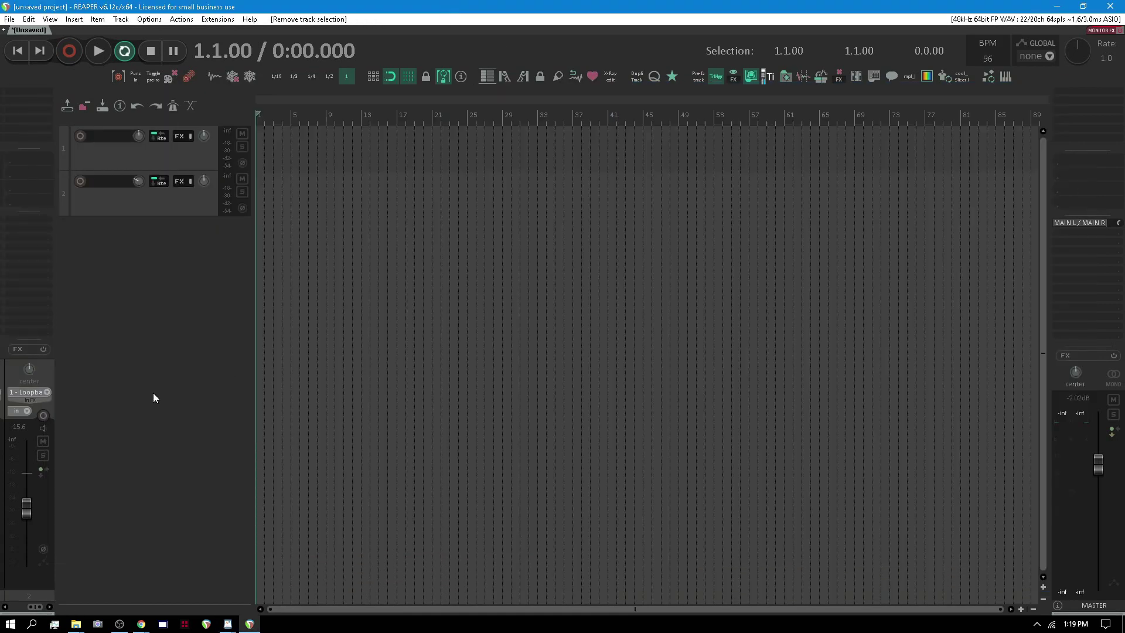
key("ctrl+p")
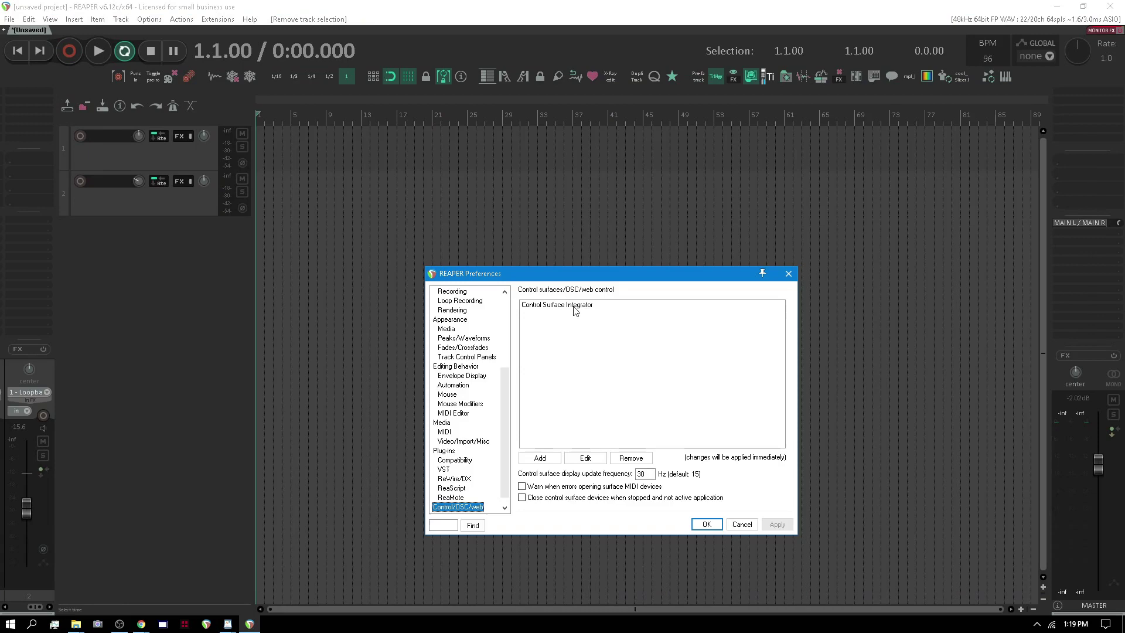
double_click(575, 307)
left_click(655, 426)
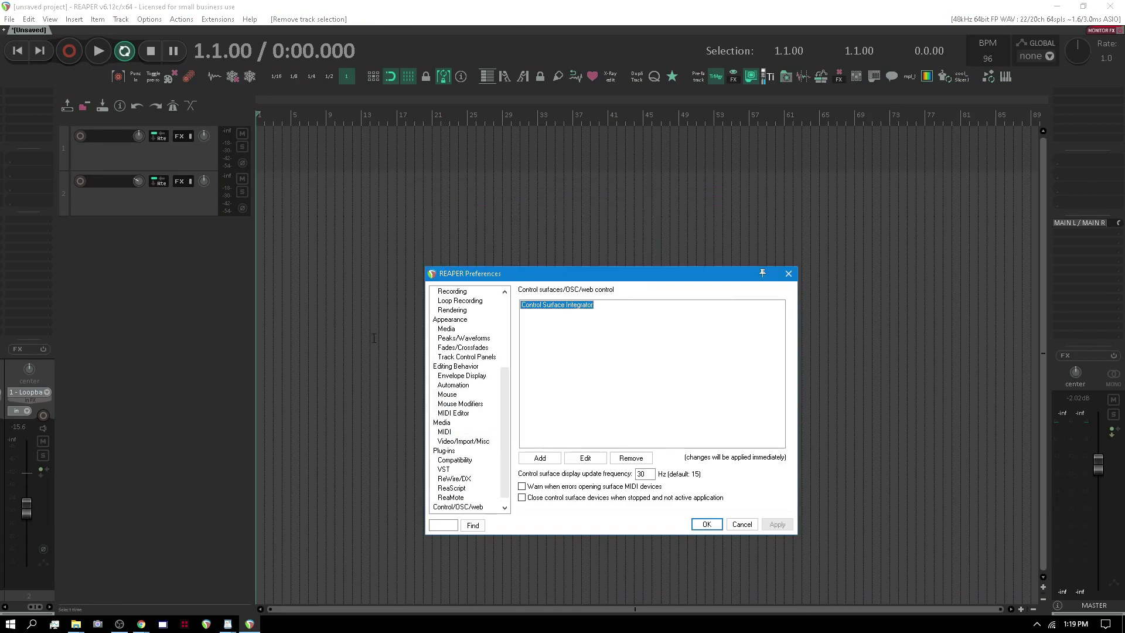
- Restore the ProXS1 and ProX1 WordPad documents from the taskbar
left_click(228, 625)
left_click(238, 580)
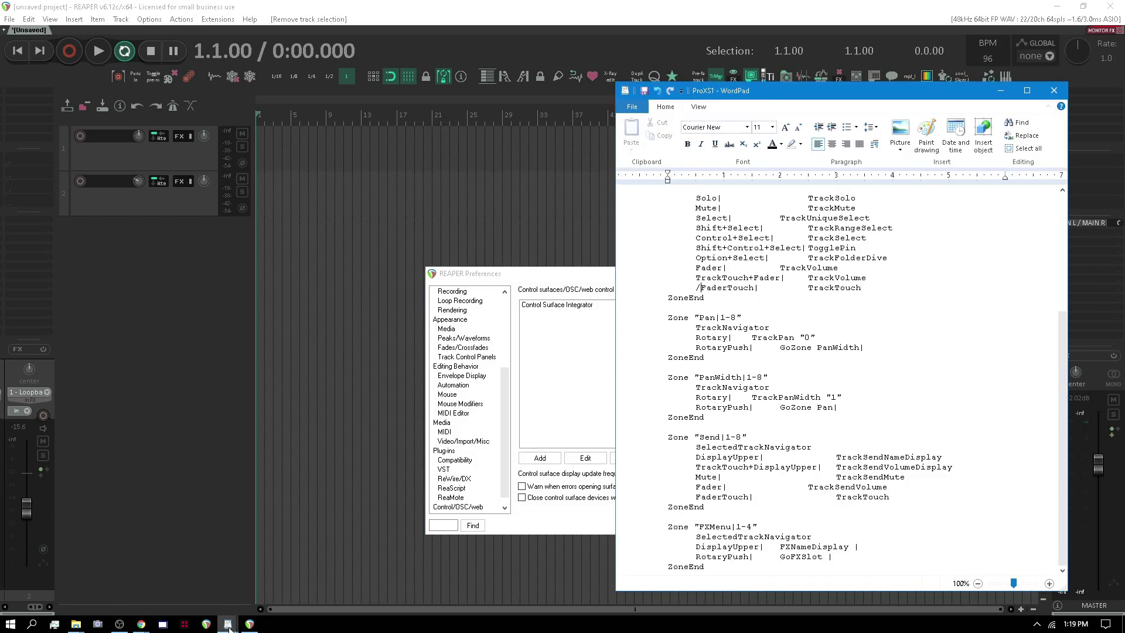
left_click(228, 624)
left_click(296, 579)
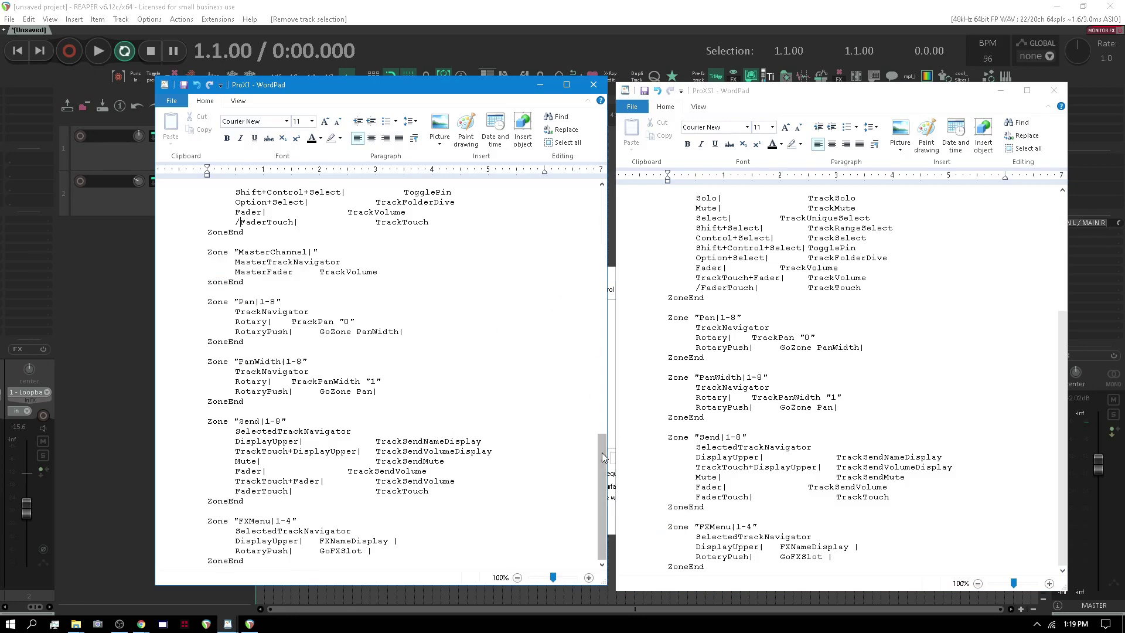
left_click_drag(603, 452, 604, 303)
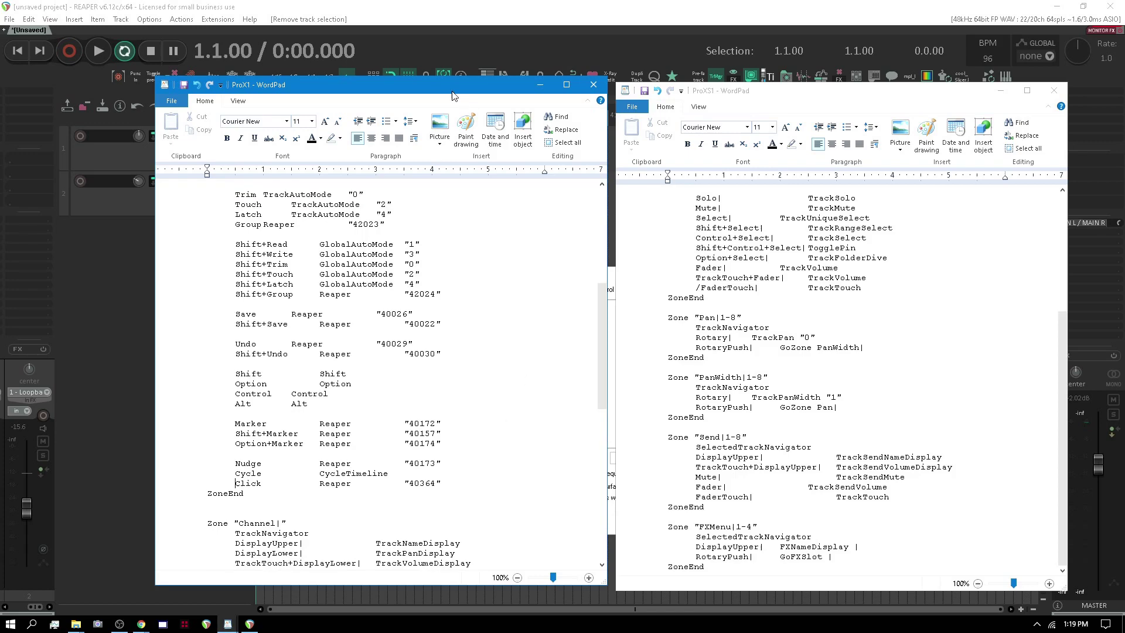
- Drag the ProX1 and ProXS1 windows slightly lower on screen
left_click_drag(450, 88, 447, 125)
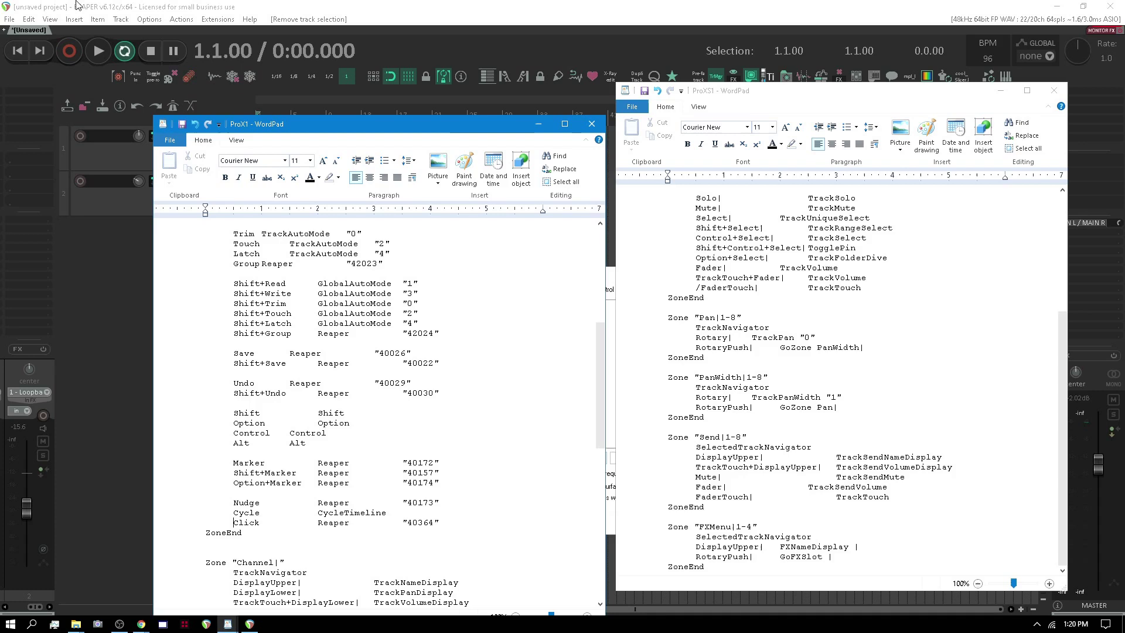
left_click_drag(782, 99, 780, 134)
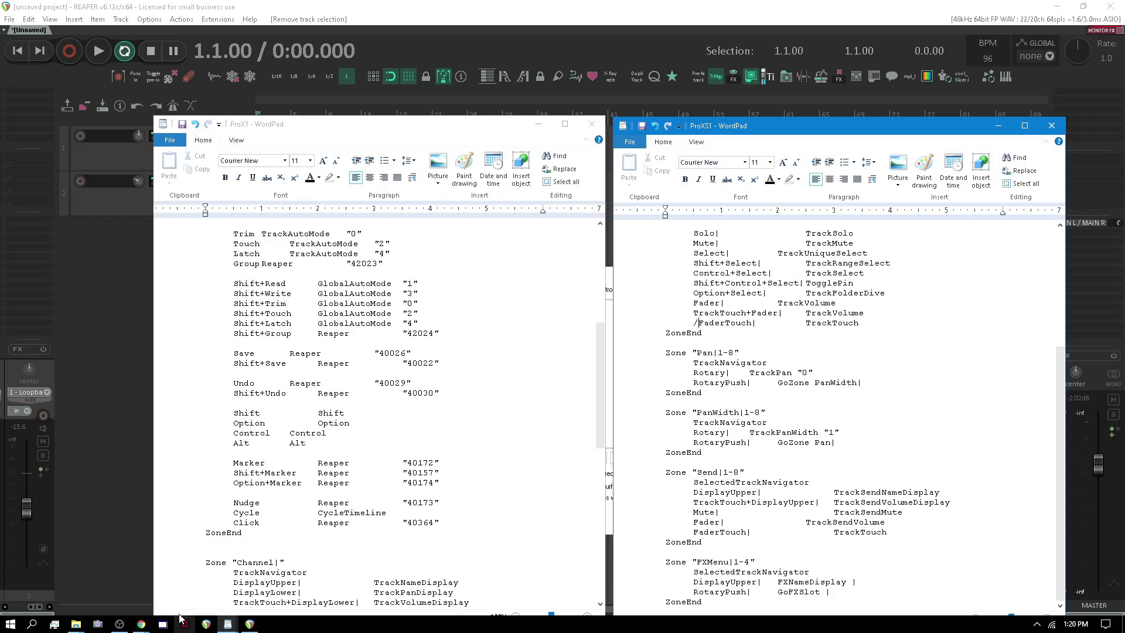
mouse_move(228, 624)
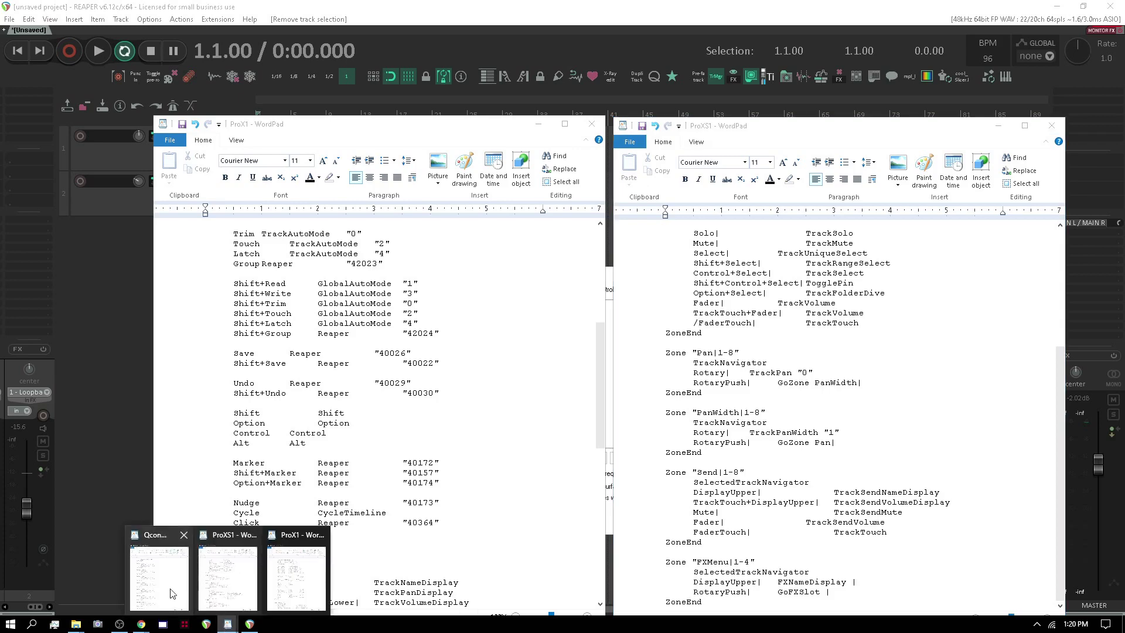
- Paste 90 58 versions of the Click widget's Press and FB_TwoState lines over the 90 59 ones, removing the blank line
left_click(171, 580)
mouse_move(817, 393)
left_mouse_down()
mouse_move(818, 420)
mouse_move(813, 281)
left_mouse_up()
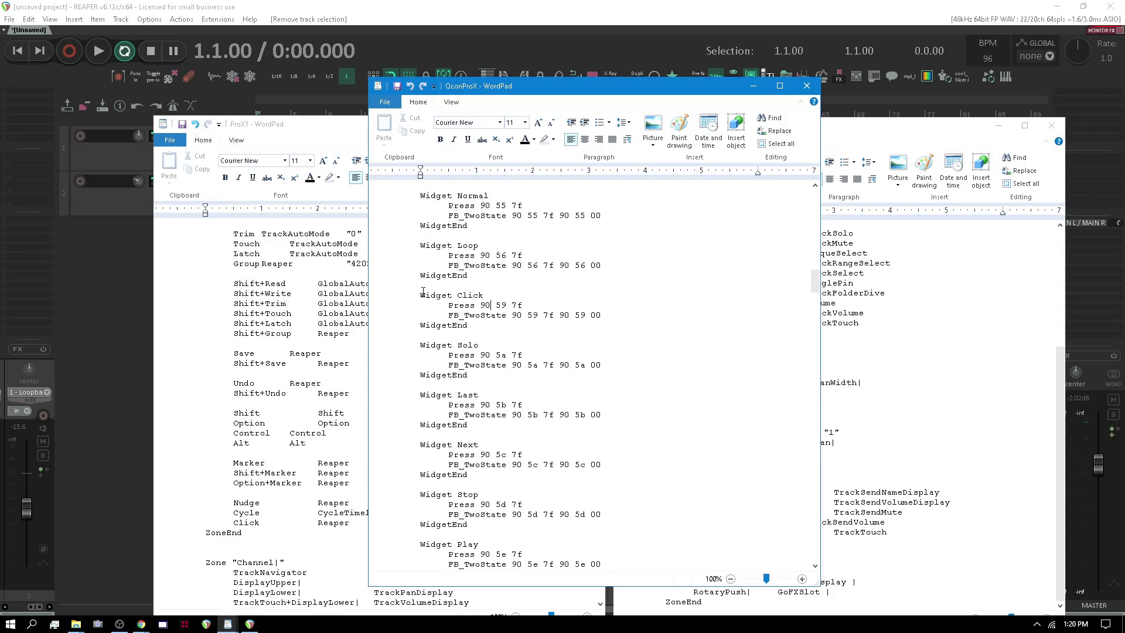
left_click_drag(423, 295, 480, 326)
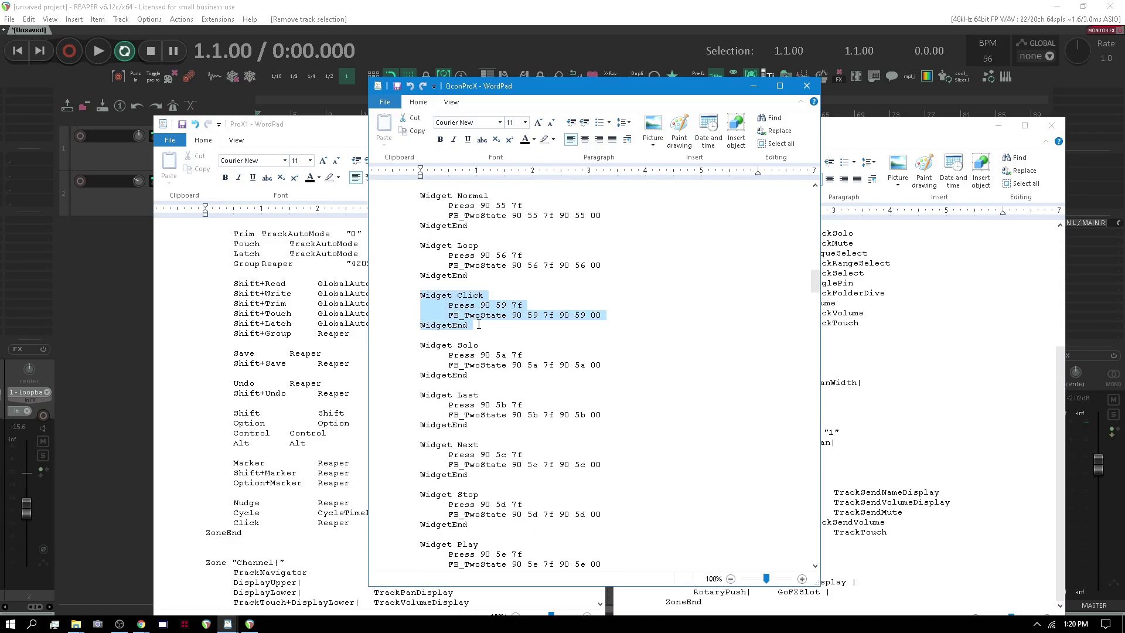
double_click(473, 296)
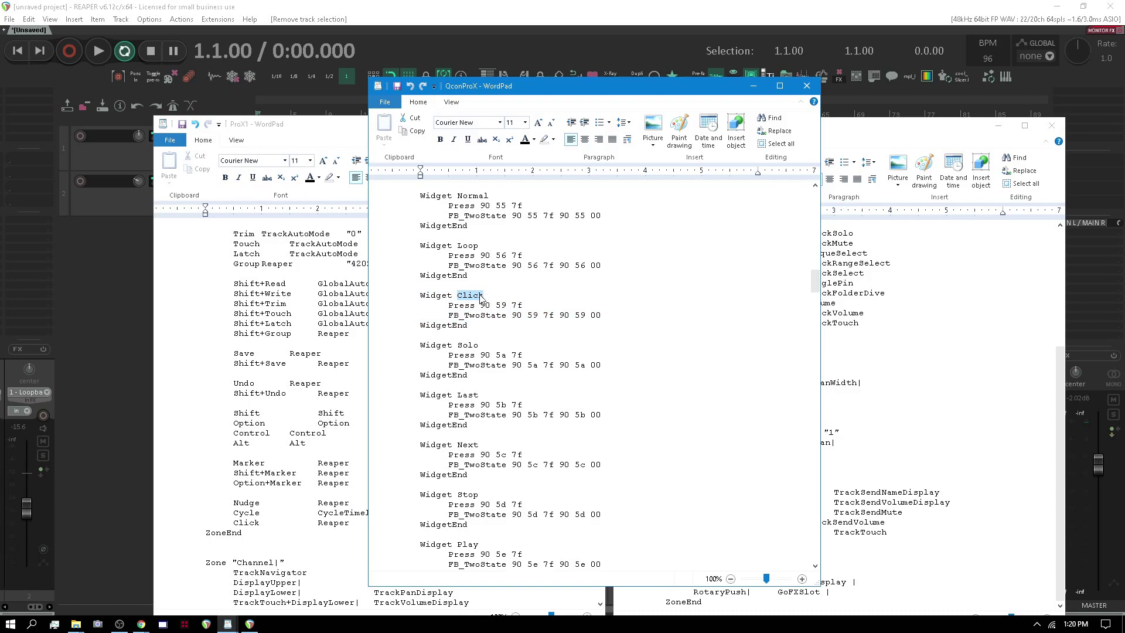
type("M")
type("etro")
type("eno")
type("me")
left_click(509, 315)
key("shift+Home")
left_click(605, 315, "shift")
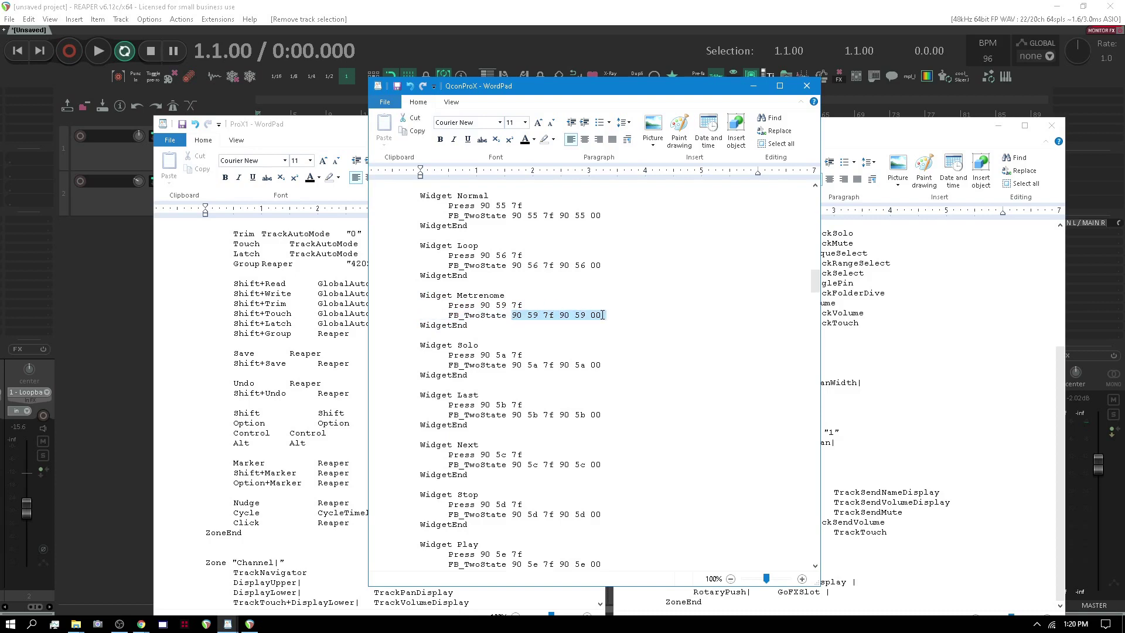
left_click_drag(482, 306, 522, 305)
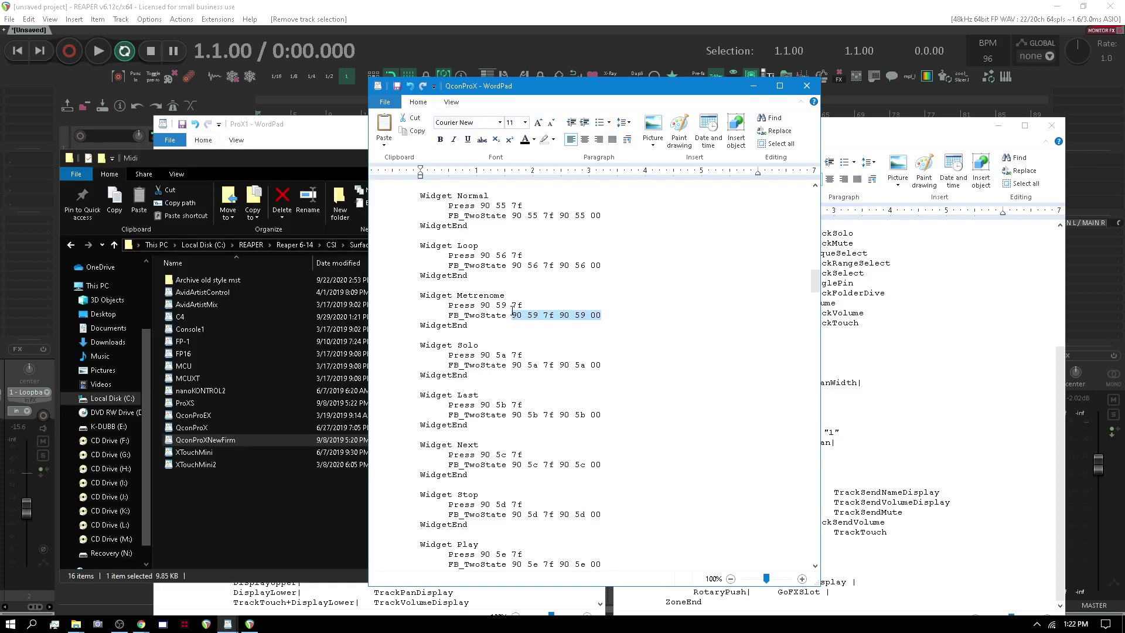
left_click(504, 305)
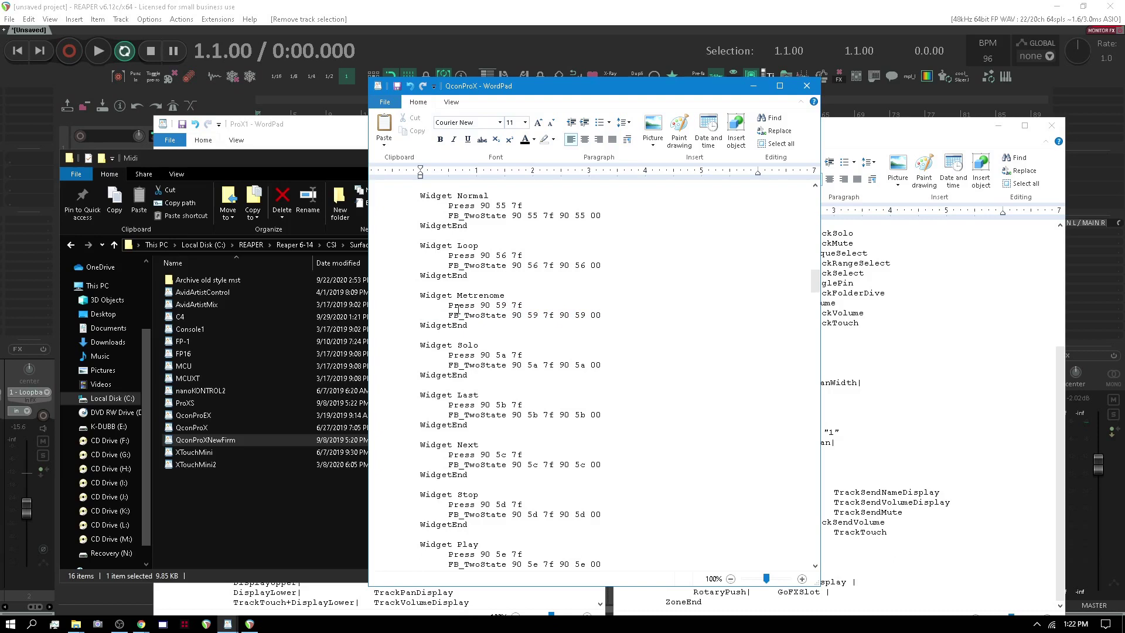
left_click_drag(449, 305, 602, 315)
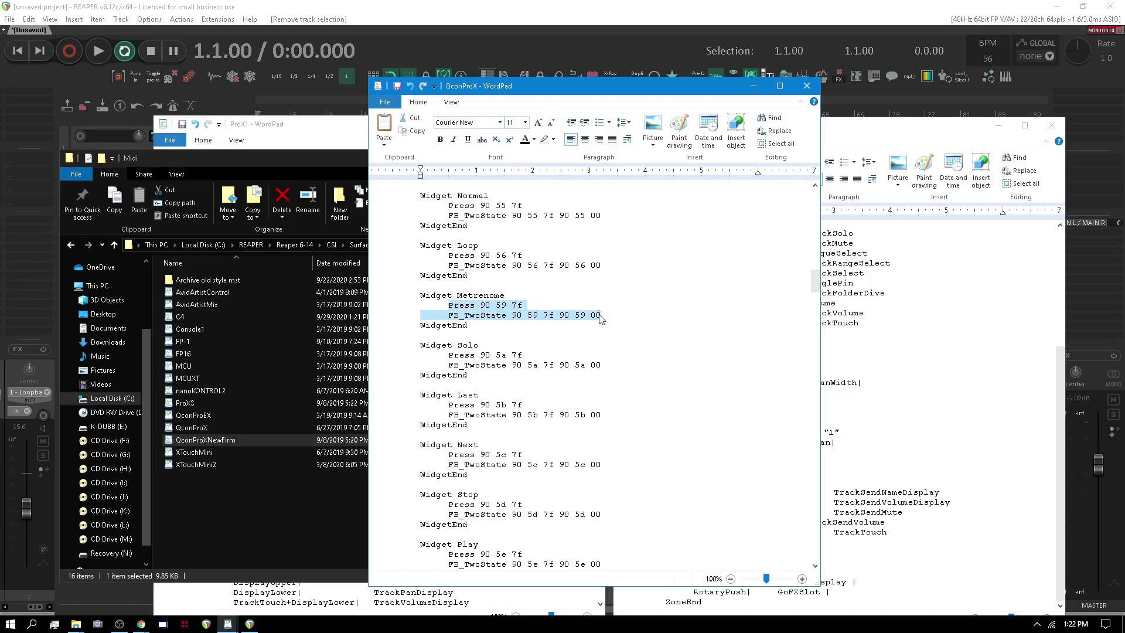
type("Press 90 58 7f \tFB_TwoState 90 58 7f 90 58 00")
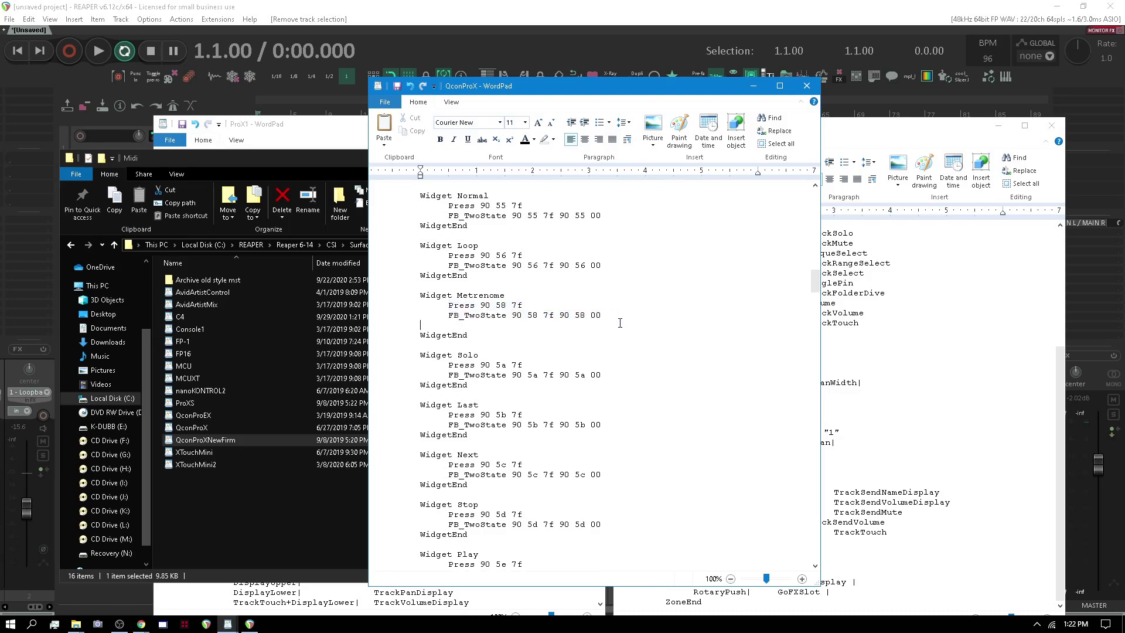
key("BackSpace")
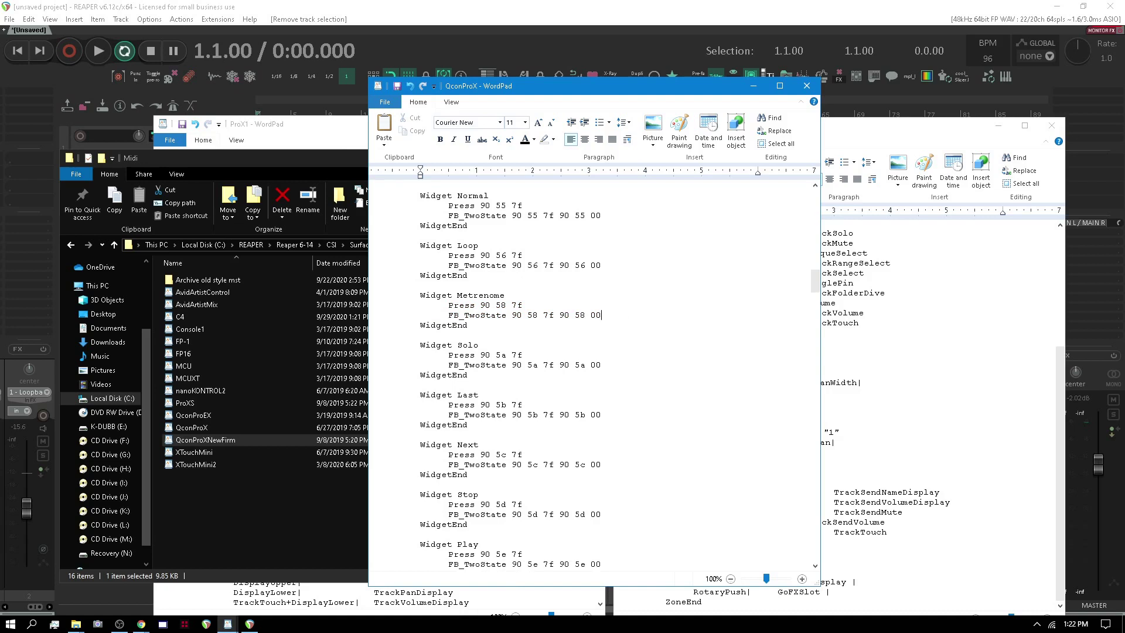
double_click(475, 296)
type("Cl")
type("ick")
scroll(528, 352, "down", 3)
- Save QconProX as plain text, then bring the ProXS1 and ProX1 zone files forward
left_click(400, 87)
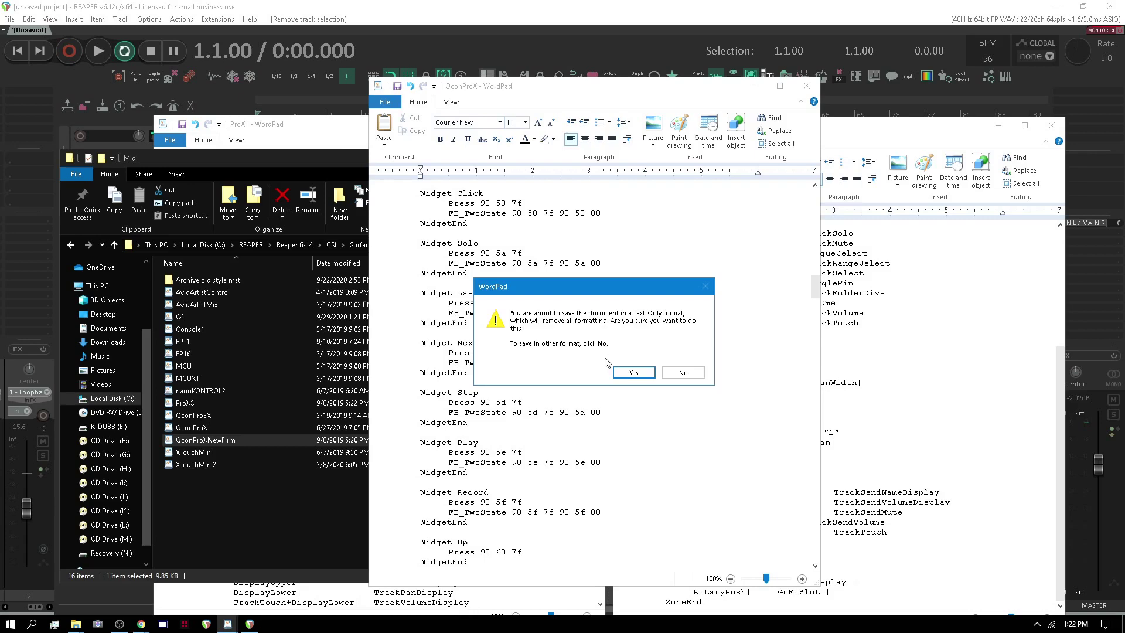
left_click(625, 368)
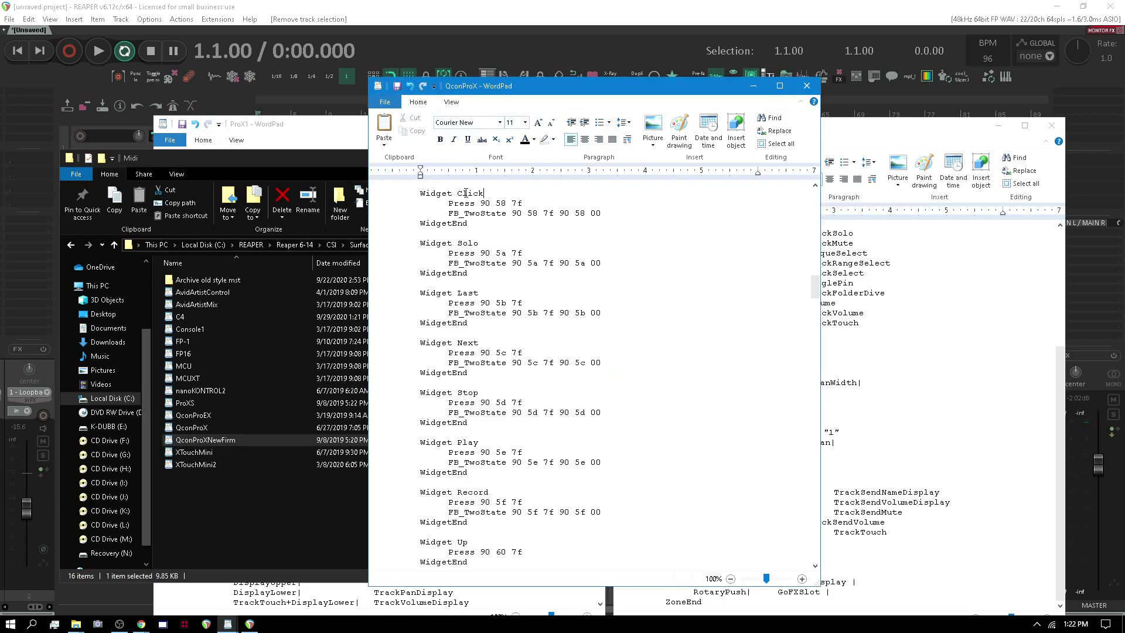
left_click(911, 388)
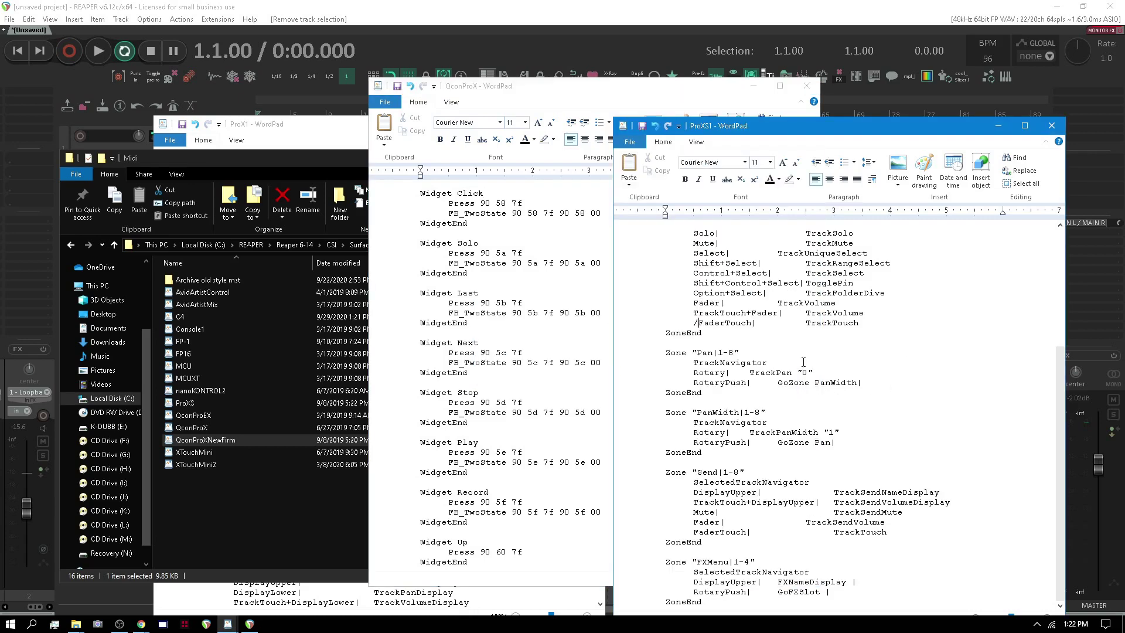
scroll(802, 361, "up", 1)
scroll(803, 362, "up", 1)
left_click(421, 601)
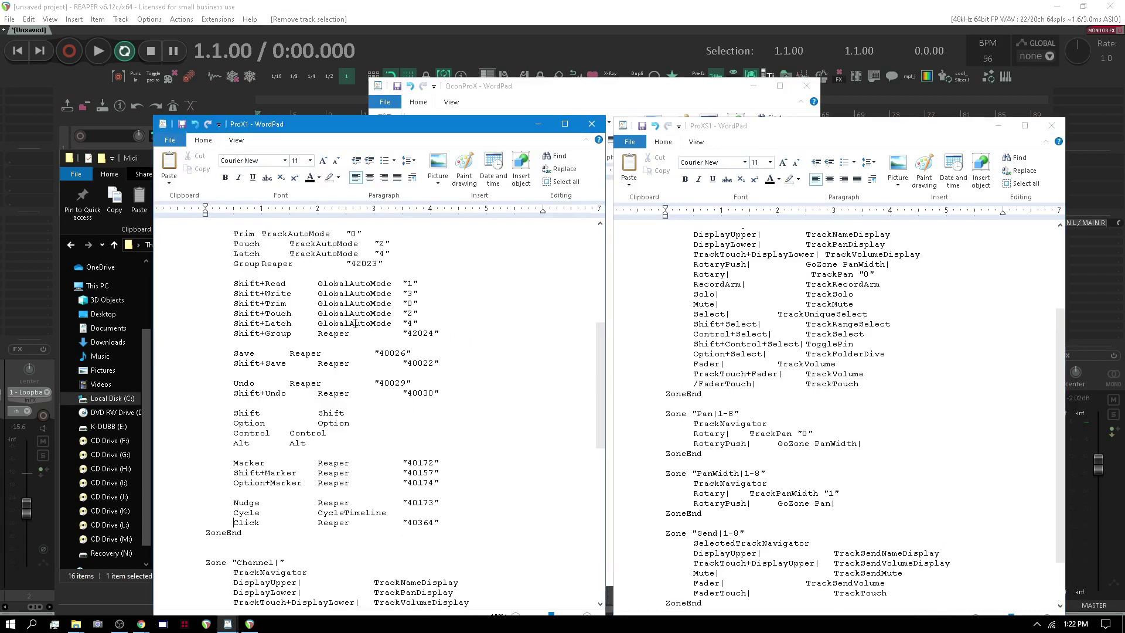
scroll(355, 324, "up", 1)
scroll(357, 324, "down", 1)
scroll(356, 323, "down", 1)
- Check the Click entry in ProX1, then minimize it to leave QconProX in front
double_click(247, 523)
left_click(266, 523)
double_click(250, 522)
left_click(541, 128)
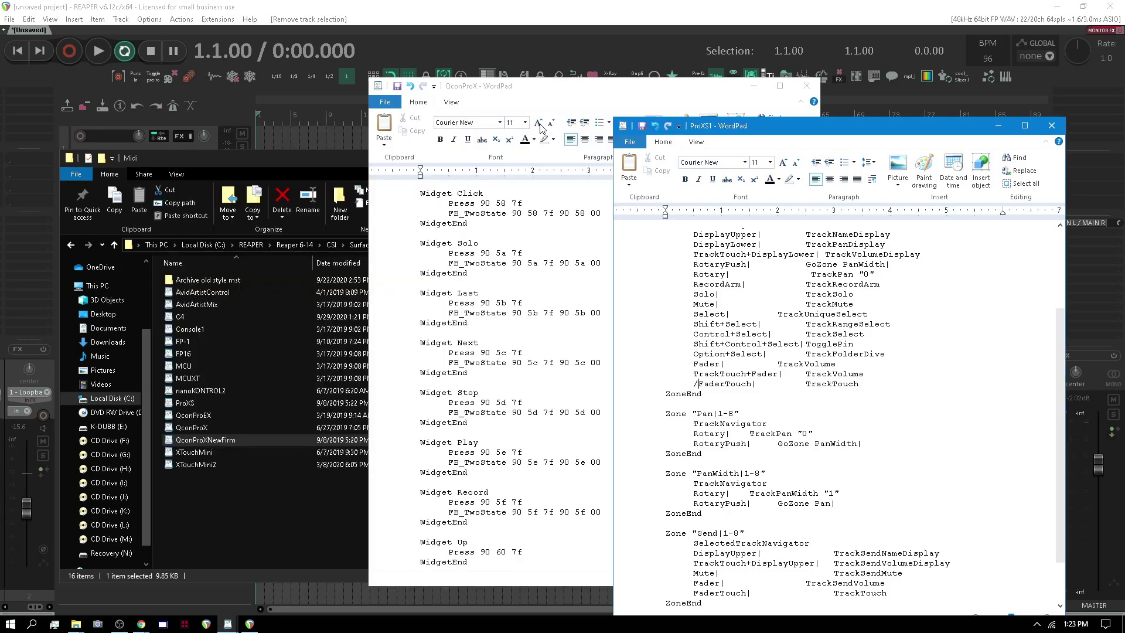
left_click(499, 204)
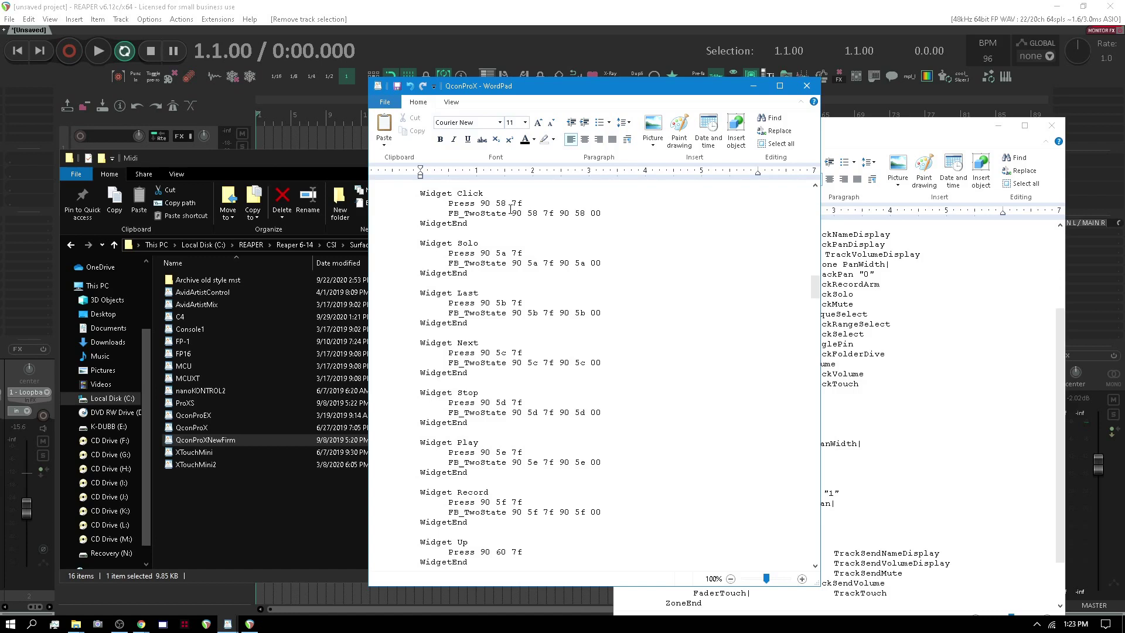
- Minimize QconProX and check Control Surface Integrator's settings in Preferences, closing them unchanged
left_click(754, 86)
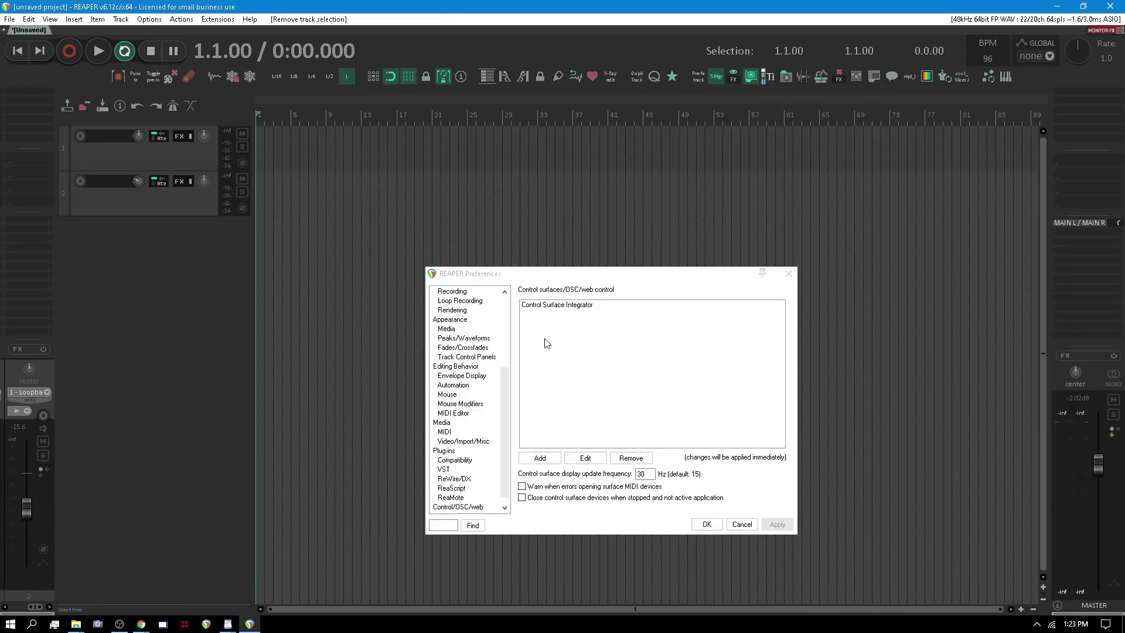
left_click(560, 306)
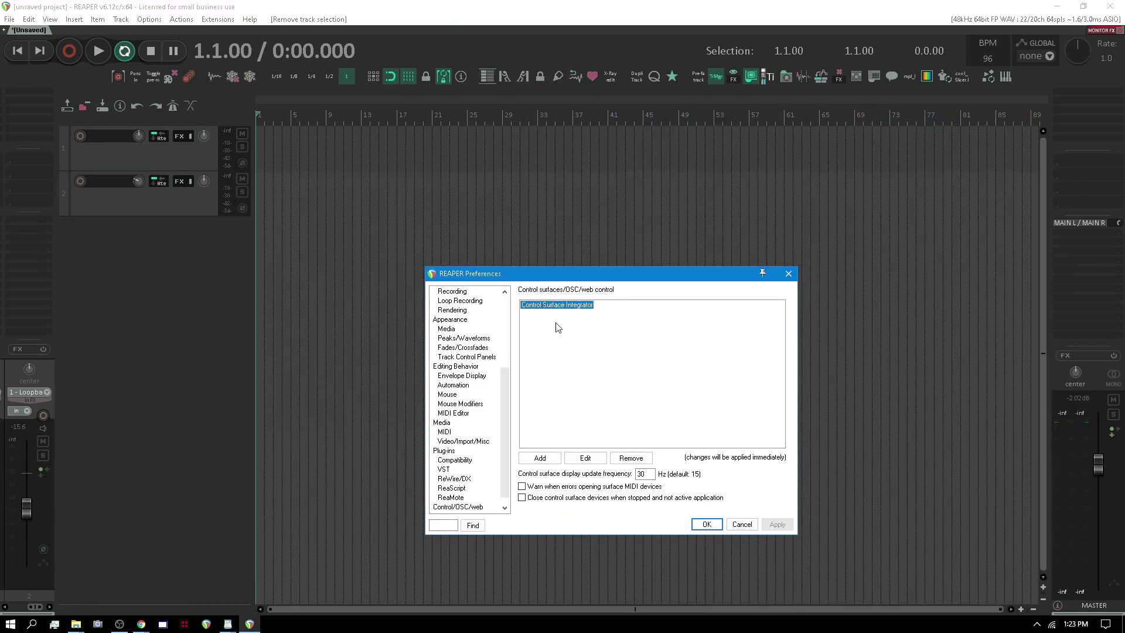
left_click(453, 498)
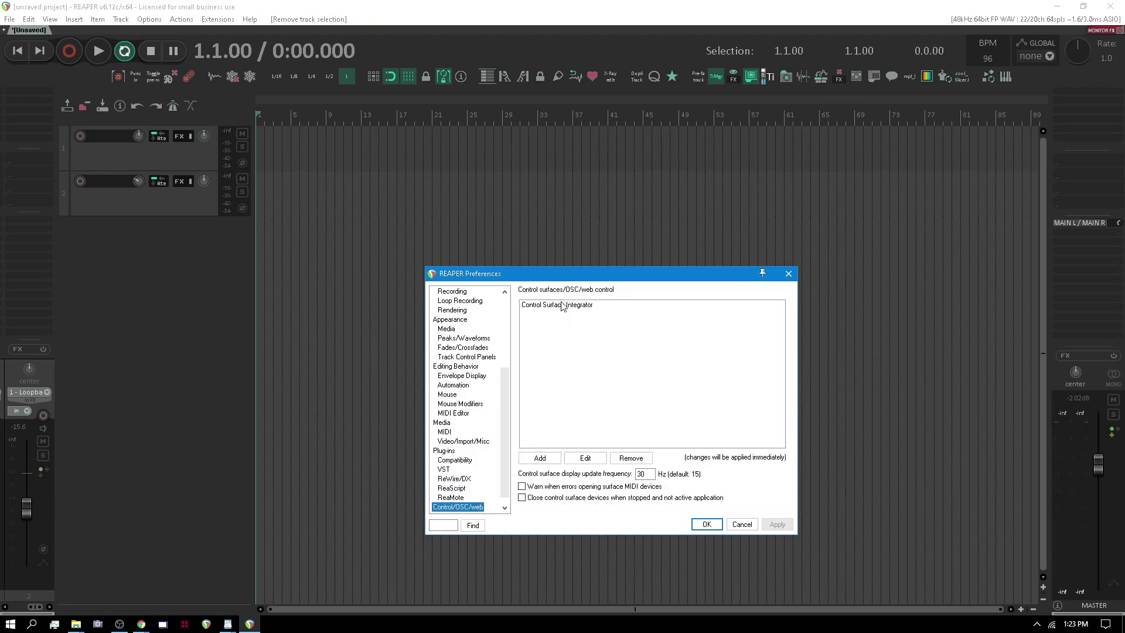
double_click(556, 309)
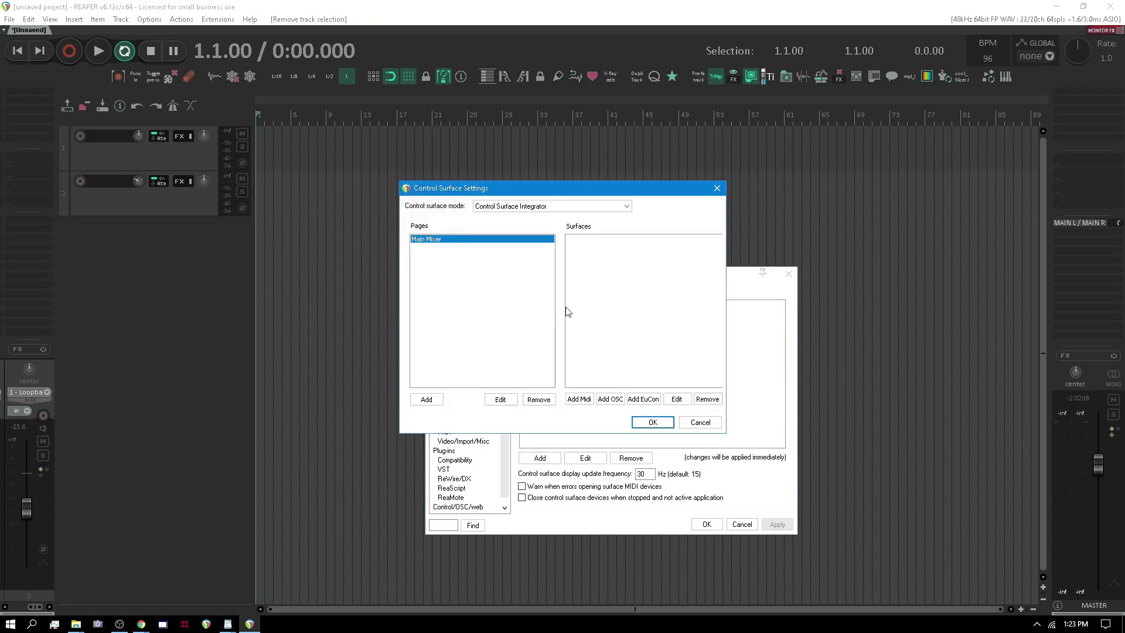
left_click(653, 423)
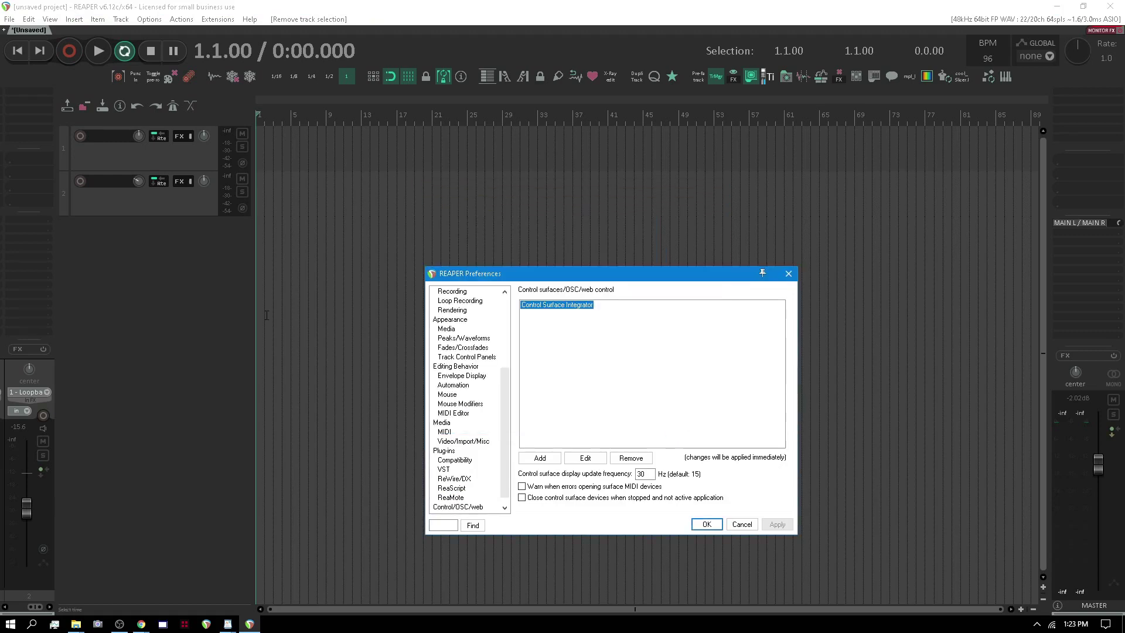
left_click(161, 325)
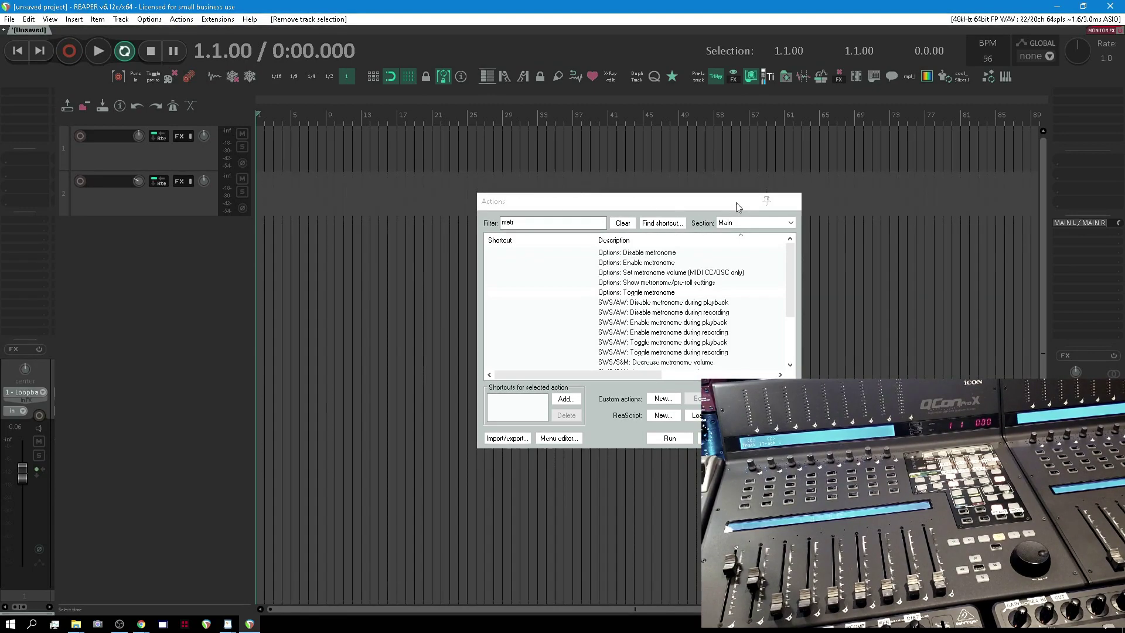
- Close the metronome actions list and rename the first tracks, starting with track 1
left_click(795, 202)
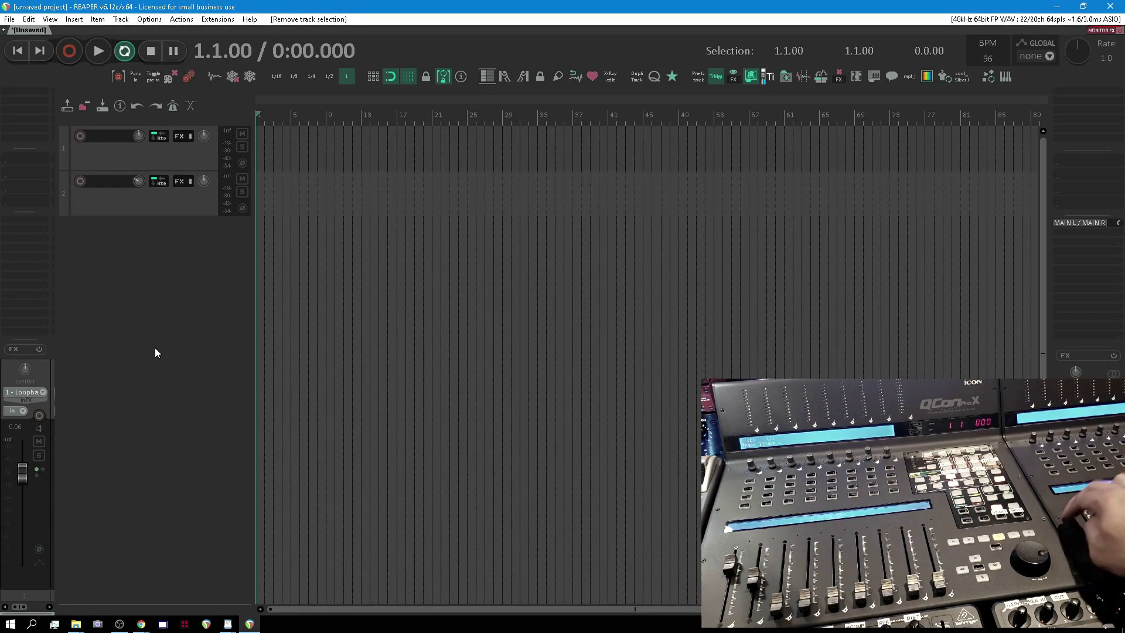
left_click(180, 208)
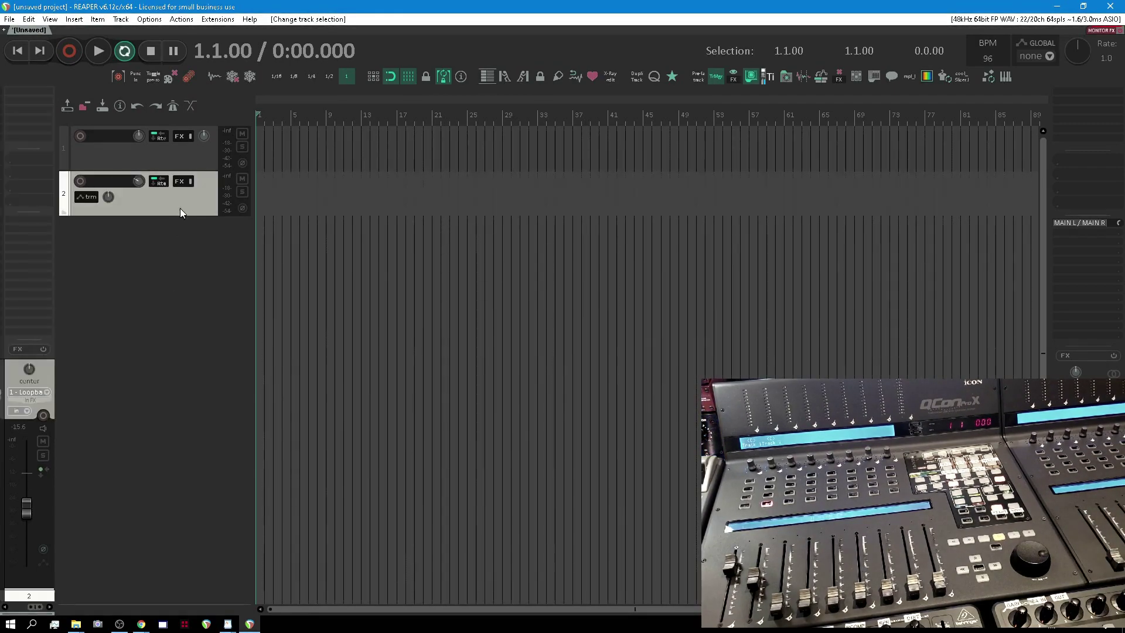
left_click(102, 138)
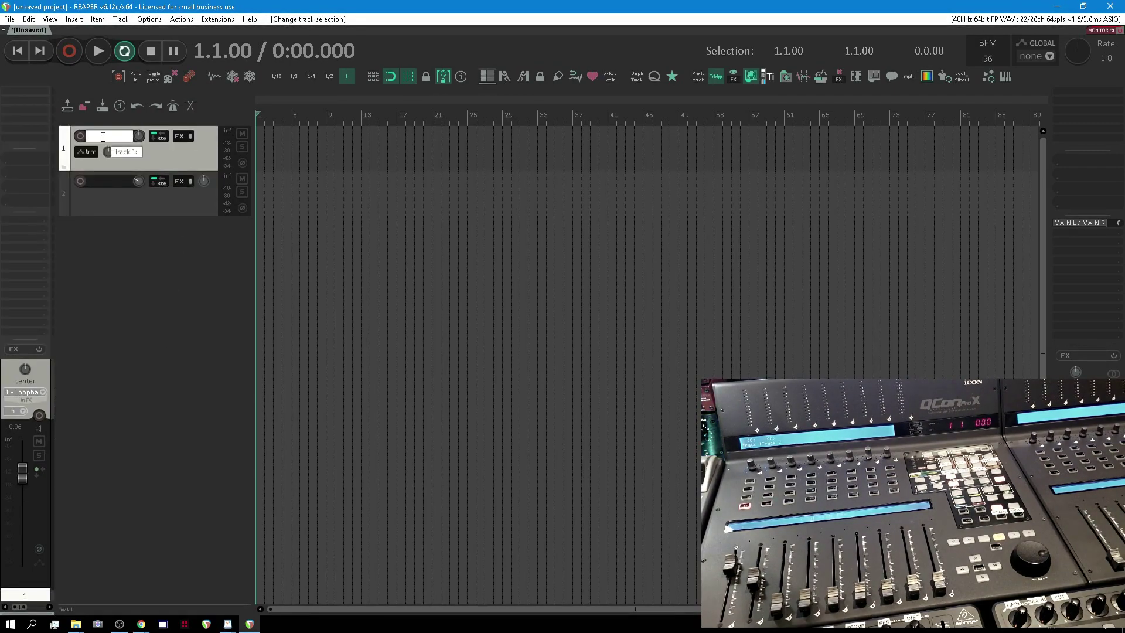
double_click(101, 136)
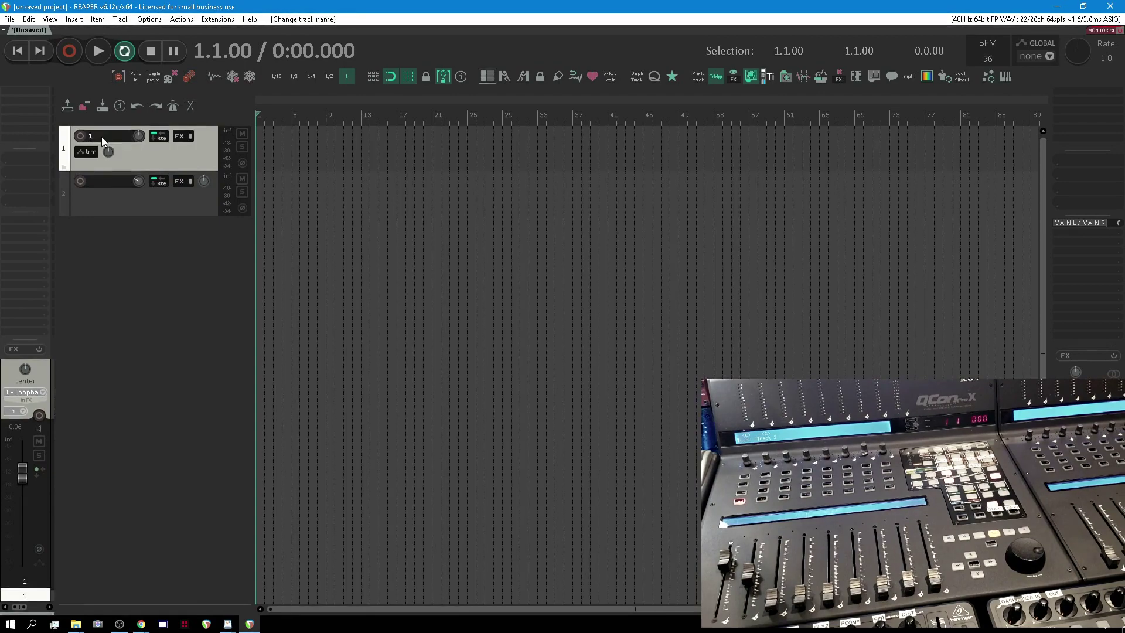
left_click(115, 182)
type("2")
key("ctrl+t")
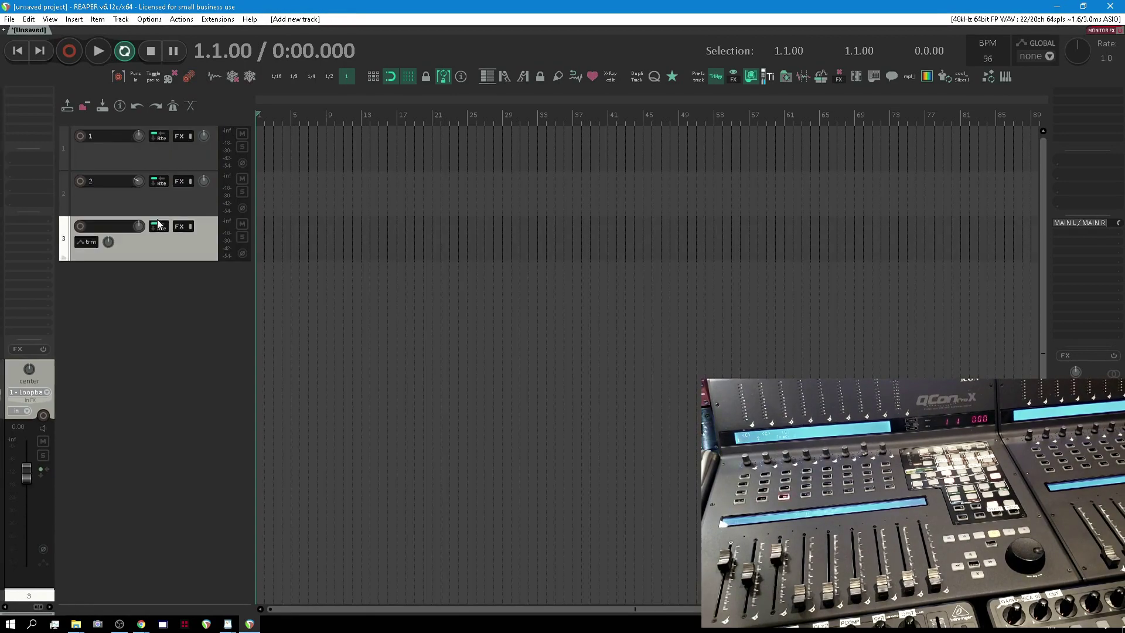
- Insert more tracks and name them in sequence, finishing with track 10
key("ctrl+t")
key("ctrl+t")
key("ctrl+t")
double_click(114, 227)
key("Tab")
type("4")
key("Tab")
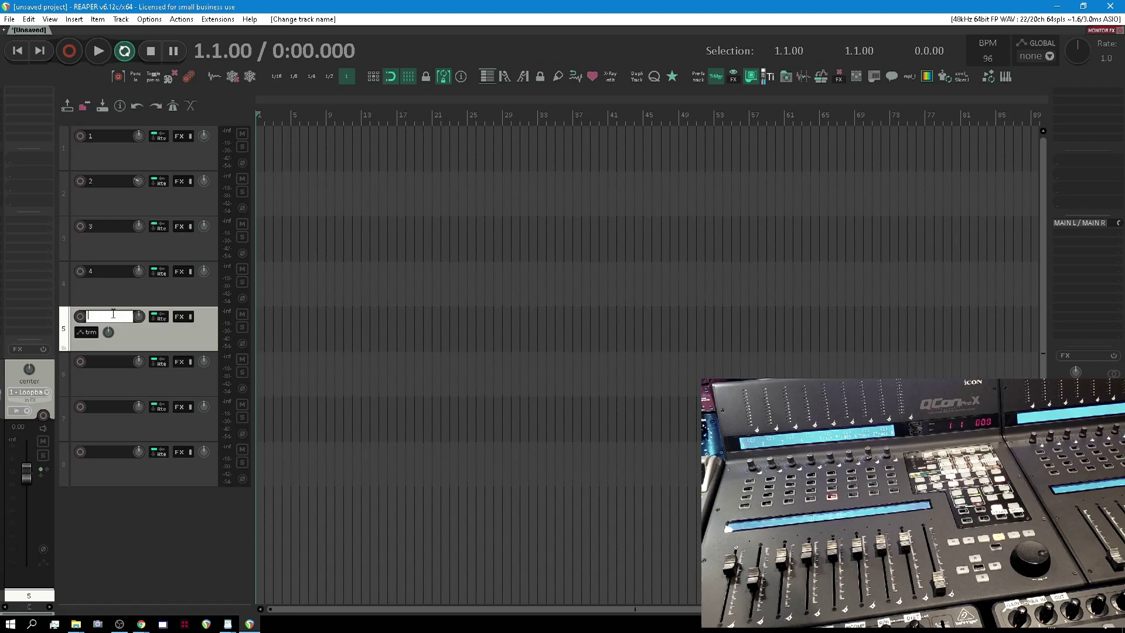
key("Tab")
type("6")
key("Tab")
type("7")
key("Tab")
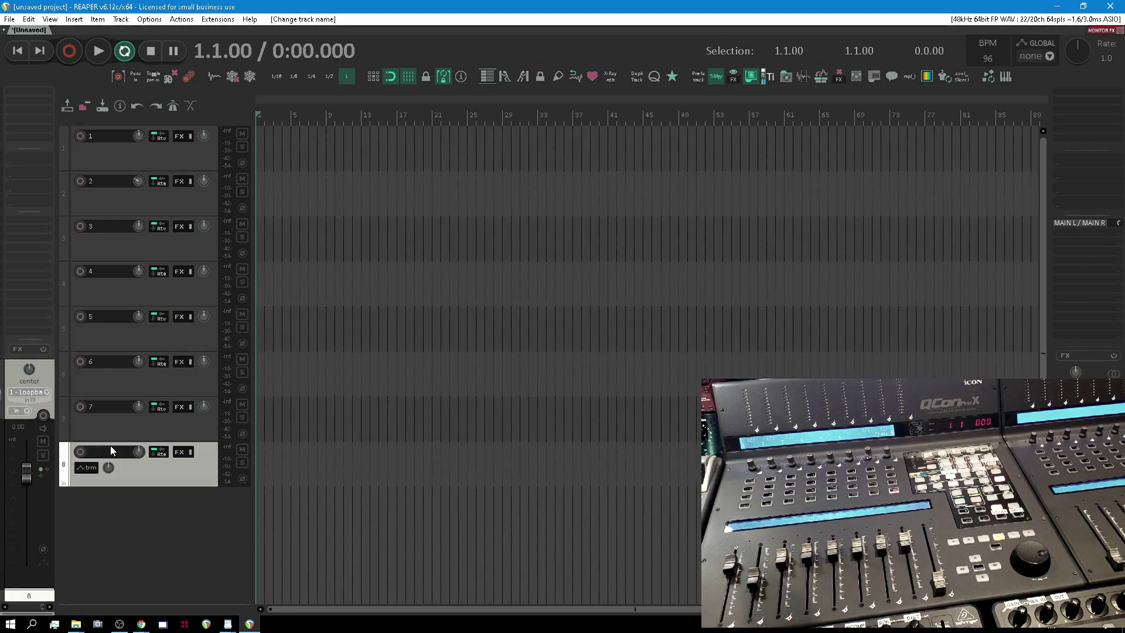
type("8")
key("ctrl+t")
double_click(116, 499)
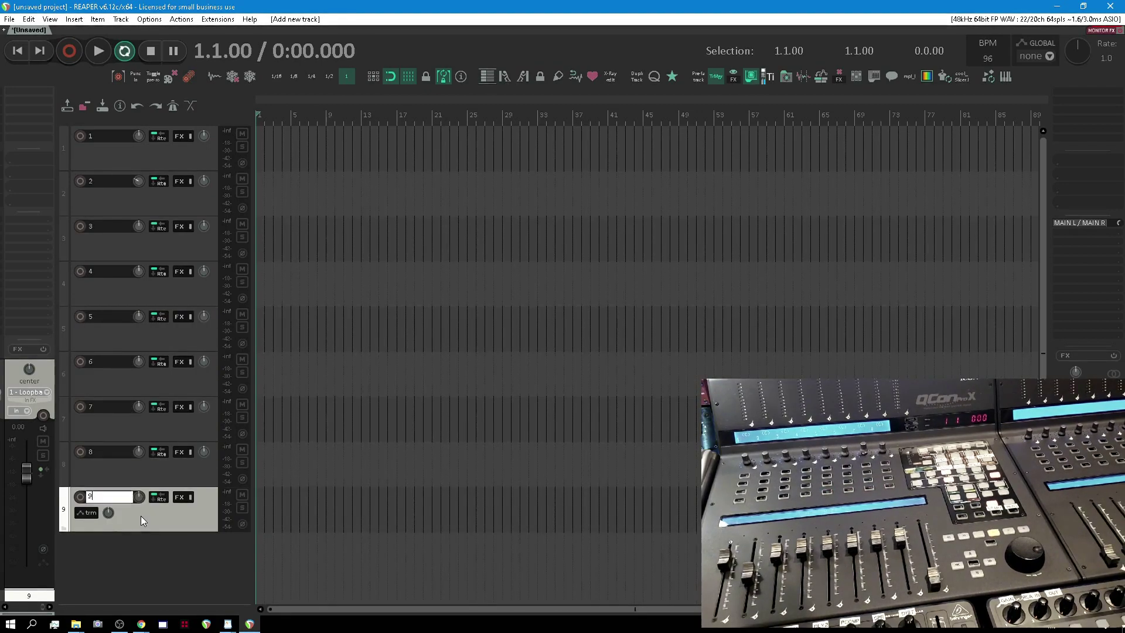
type("9")
key("ctrl+t")
double_click(105, 541)
type("10")
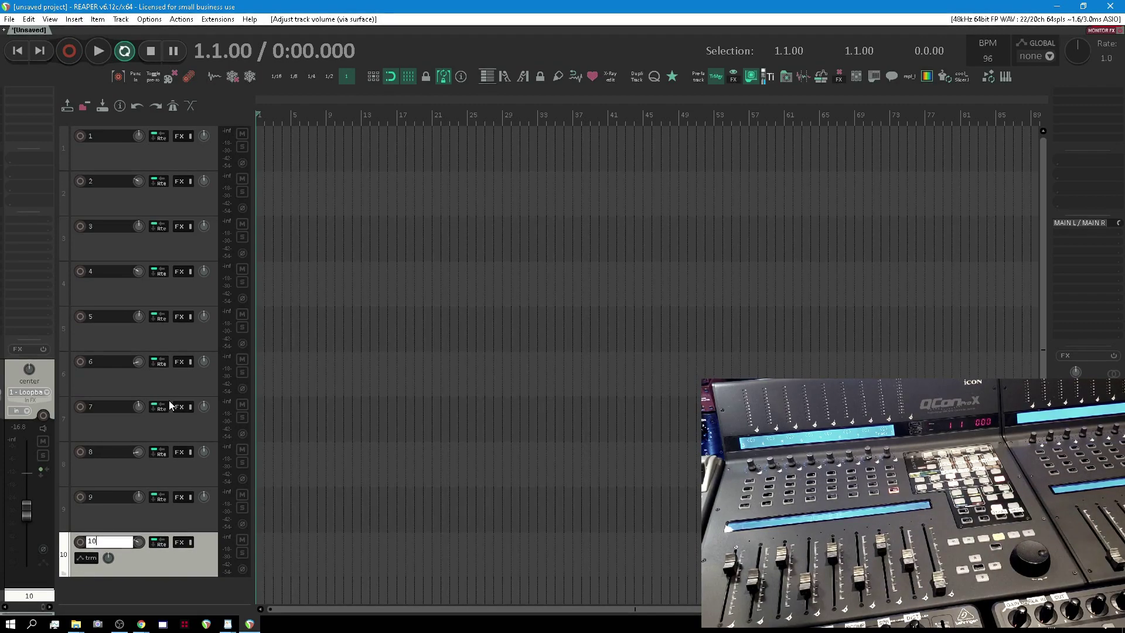
key("Return")
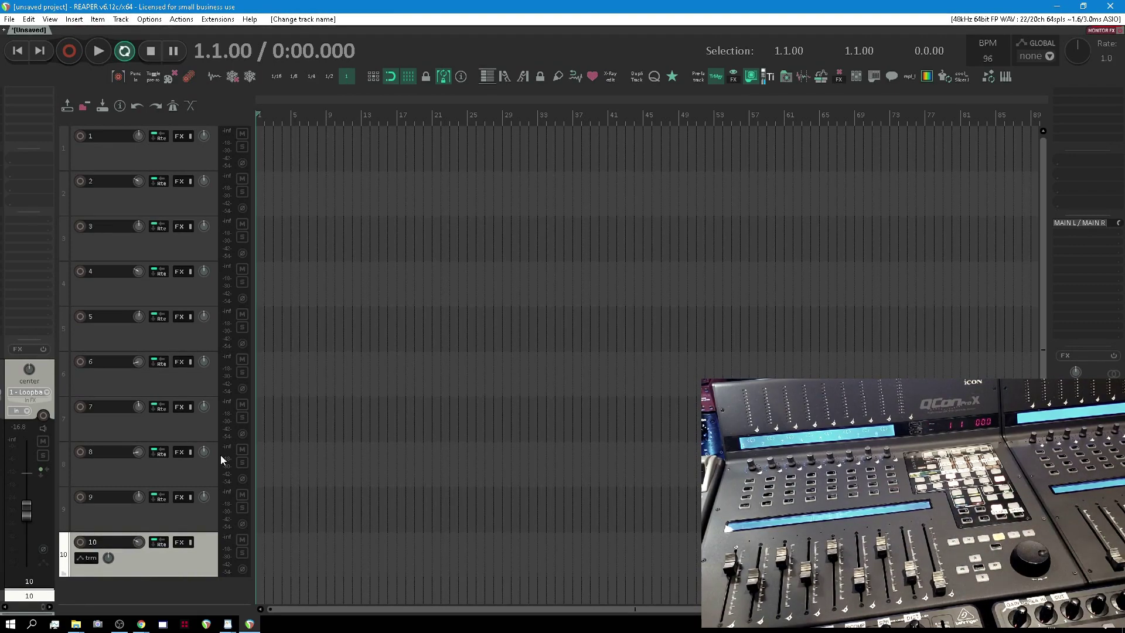
- Mute tracks 9 and 5, and solo tracks 3, 1 and 7
left_click(241, 494)
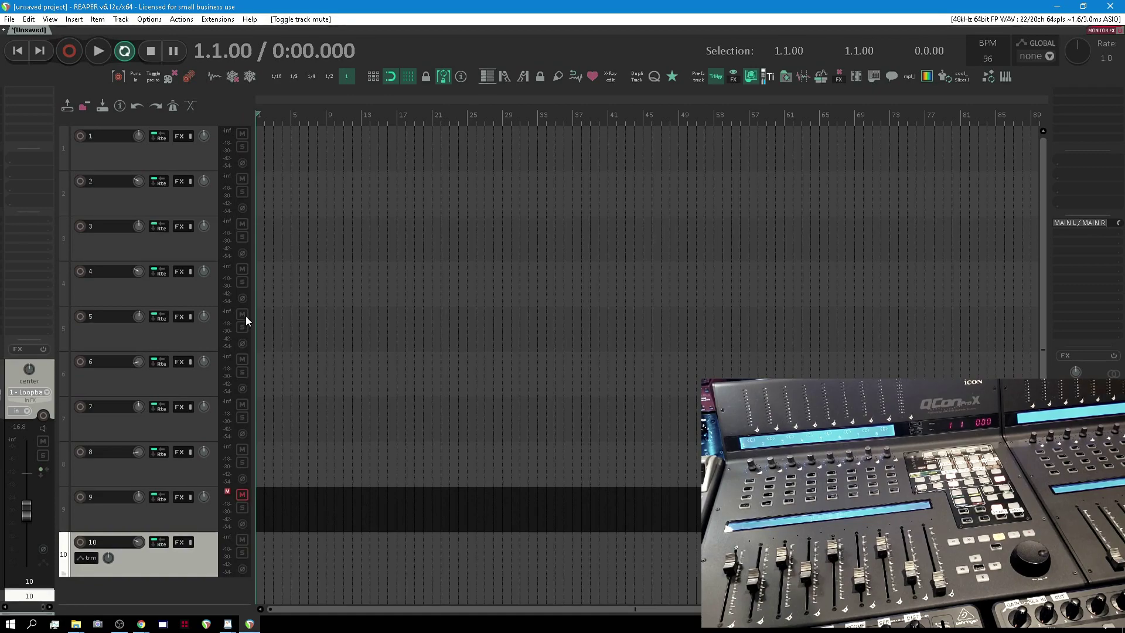
left_click(241, 314)
left_click(242, 237)
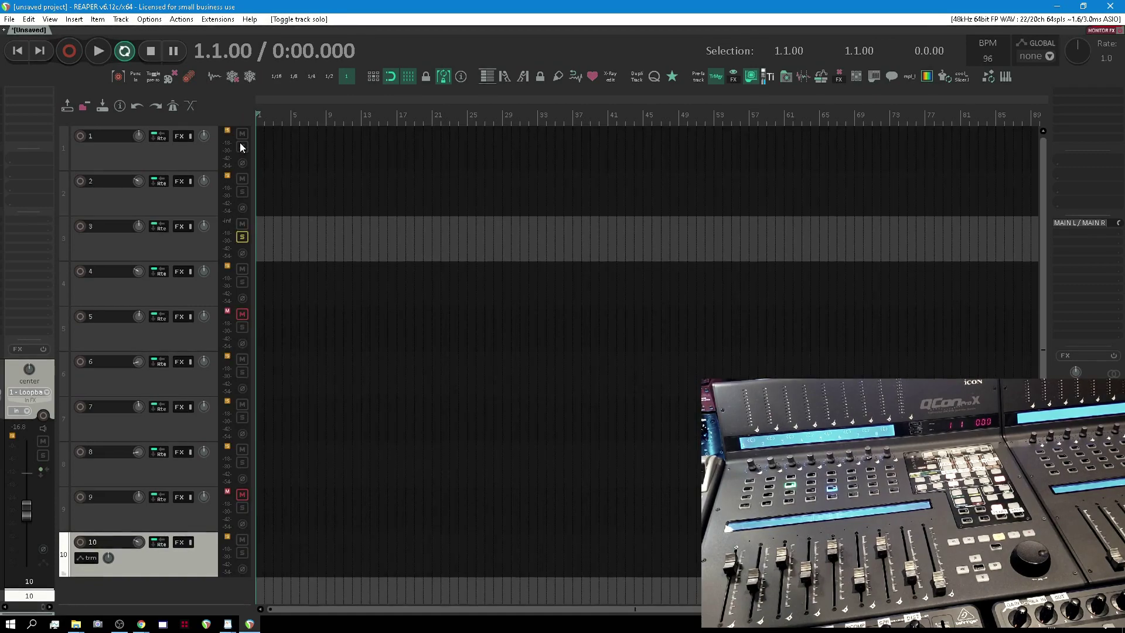
left_click(242, 145)
left_click(242, 417)
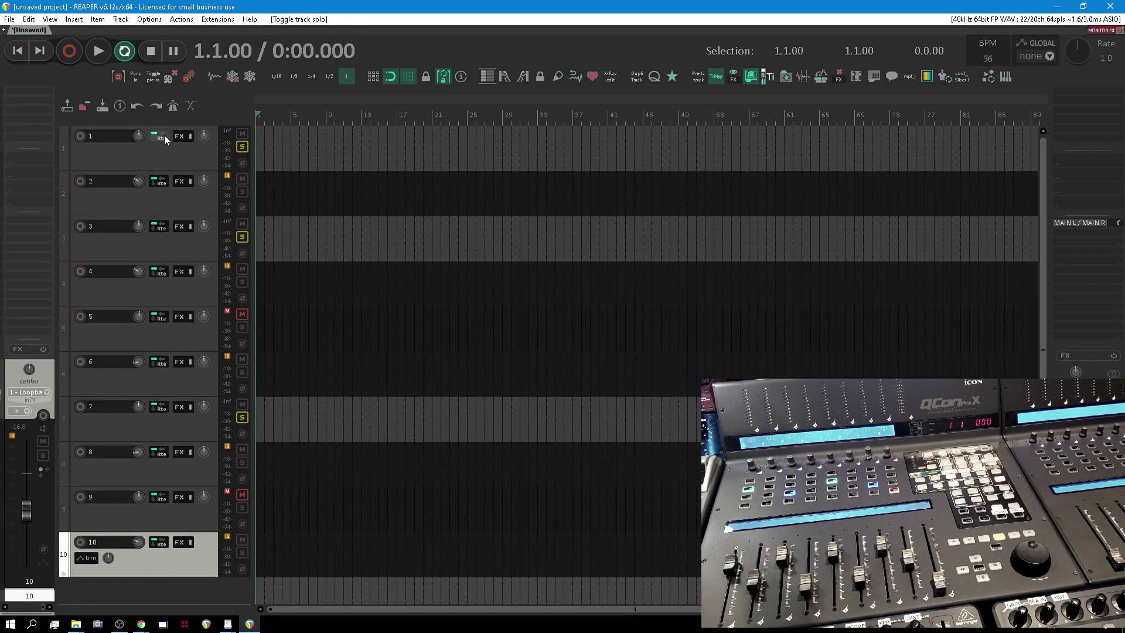
- Select track 1, then track 3, then track 1 again
left_click(144, 152)
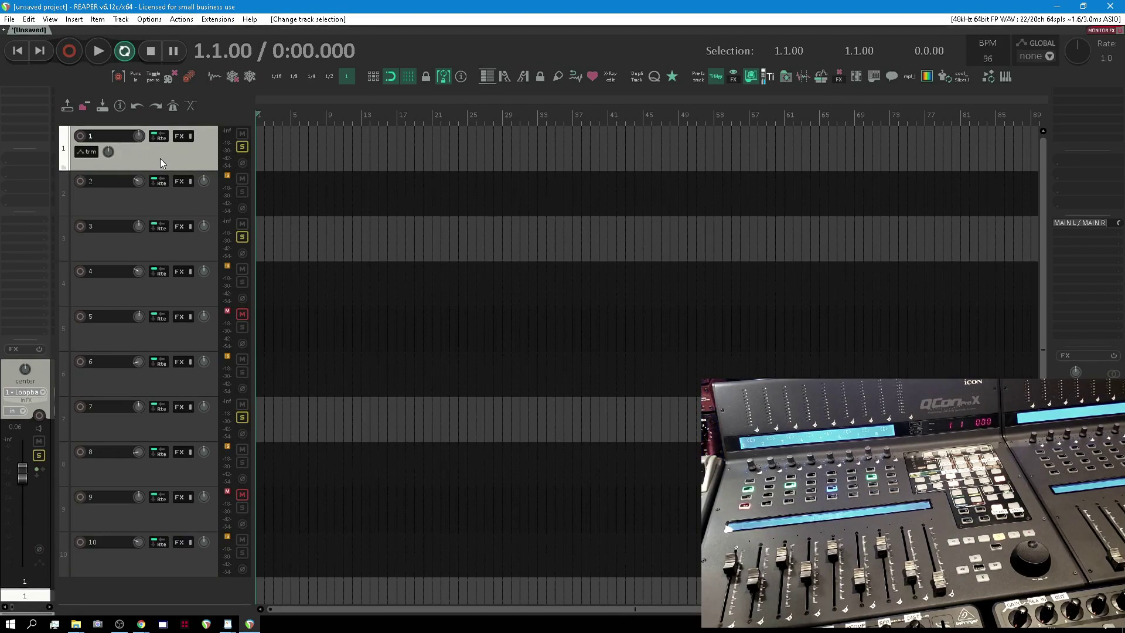
left_click(154, 224)
left_click(165, 166)
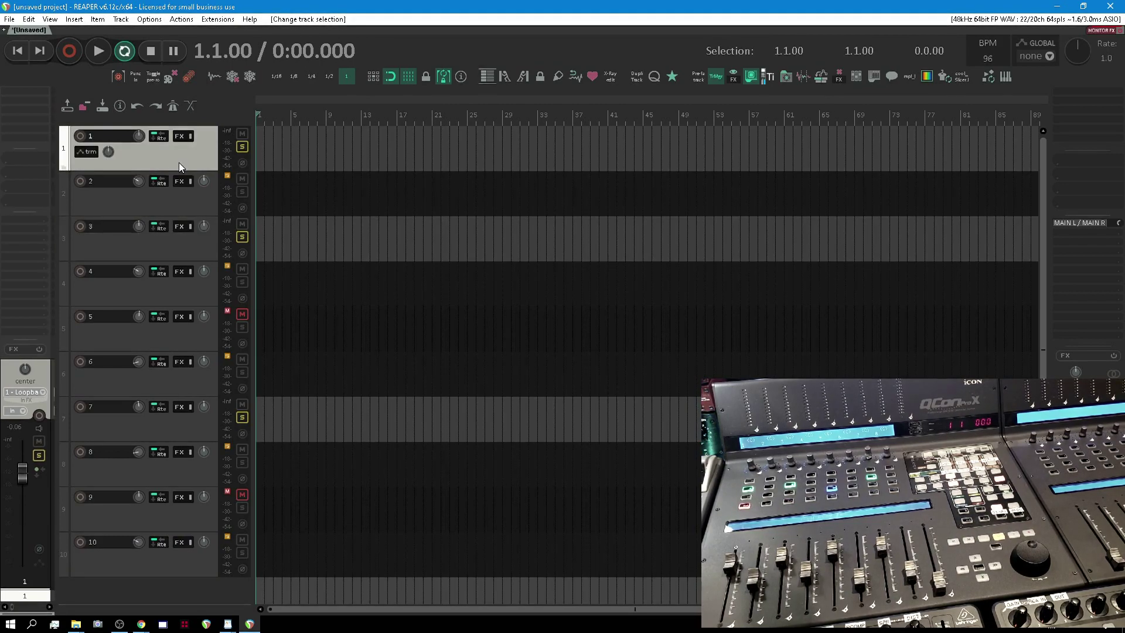
- Open the Control Surface Integrator settings and start a new MIDI surface named X5
key("ctrl+p")
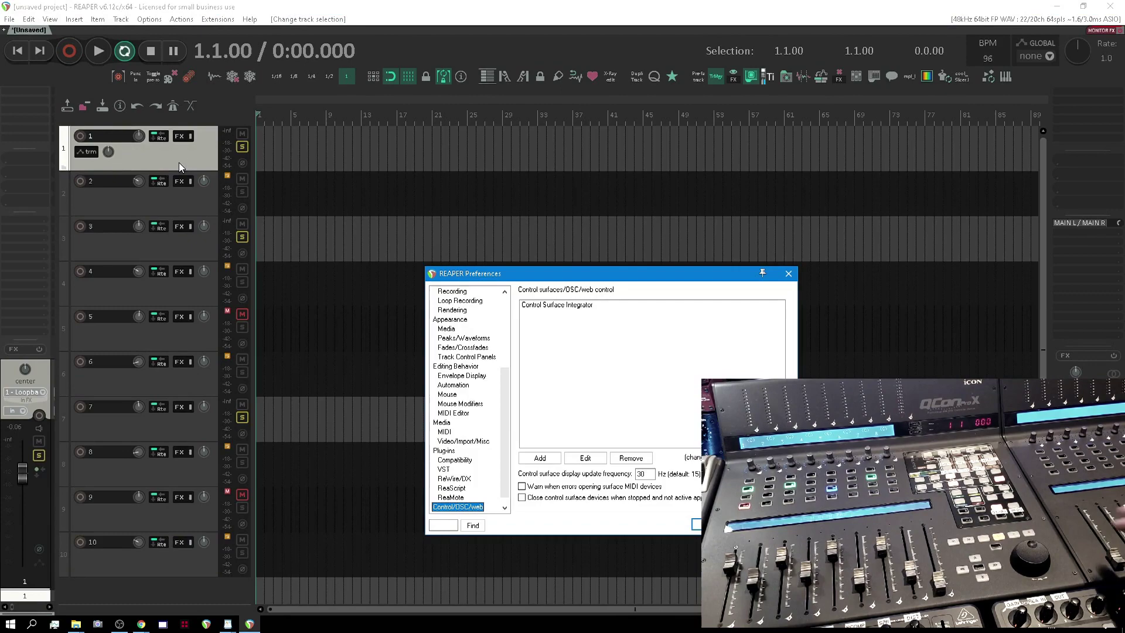
double_click(562, 305)
left_click(431, 244)
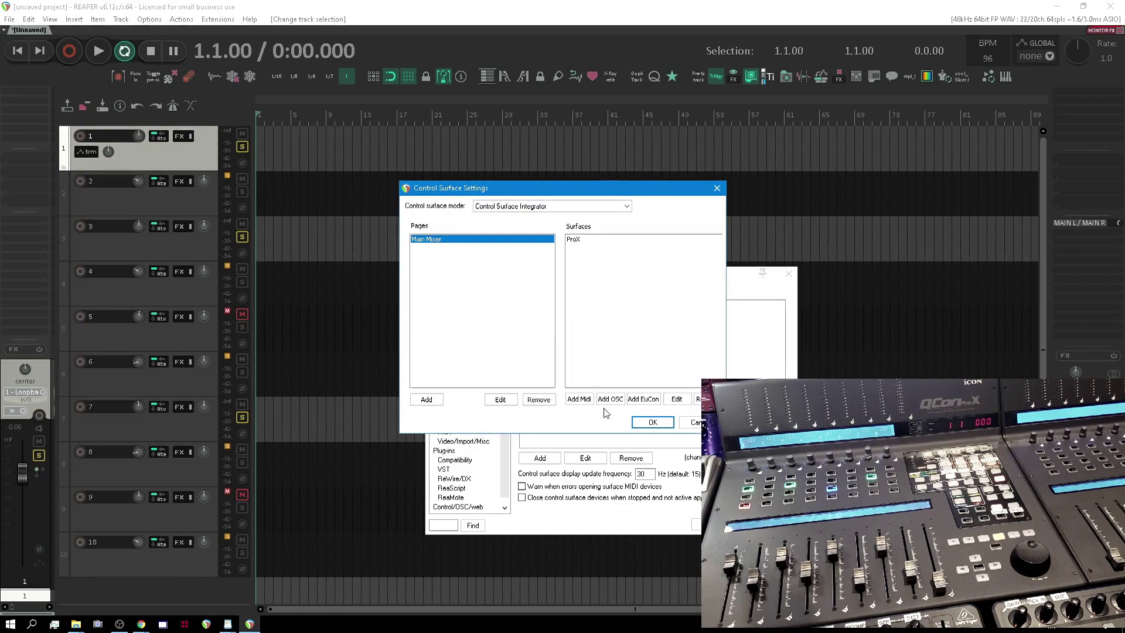
left_click(581, 400)
left_click(461, 231)
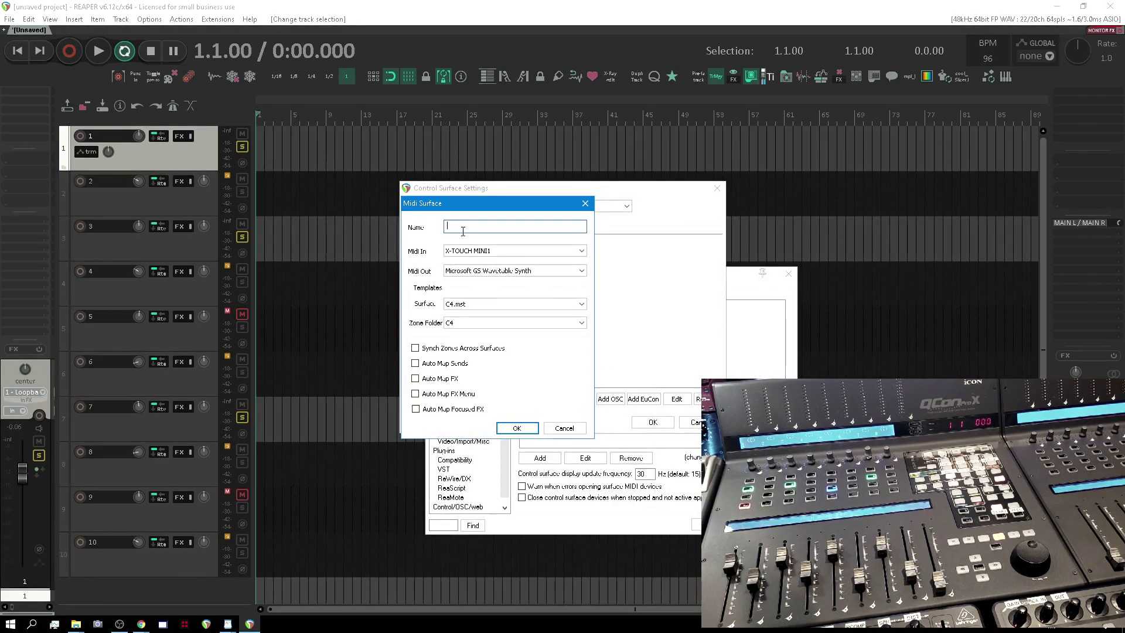
type("X5")
- Set MIDI in and out to iCON QCON Pro XS1, with the QconProEX template and zone folder
left_click(503, 252)
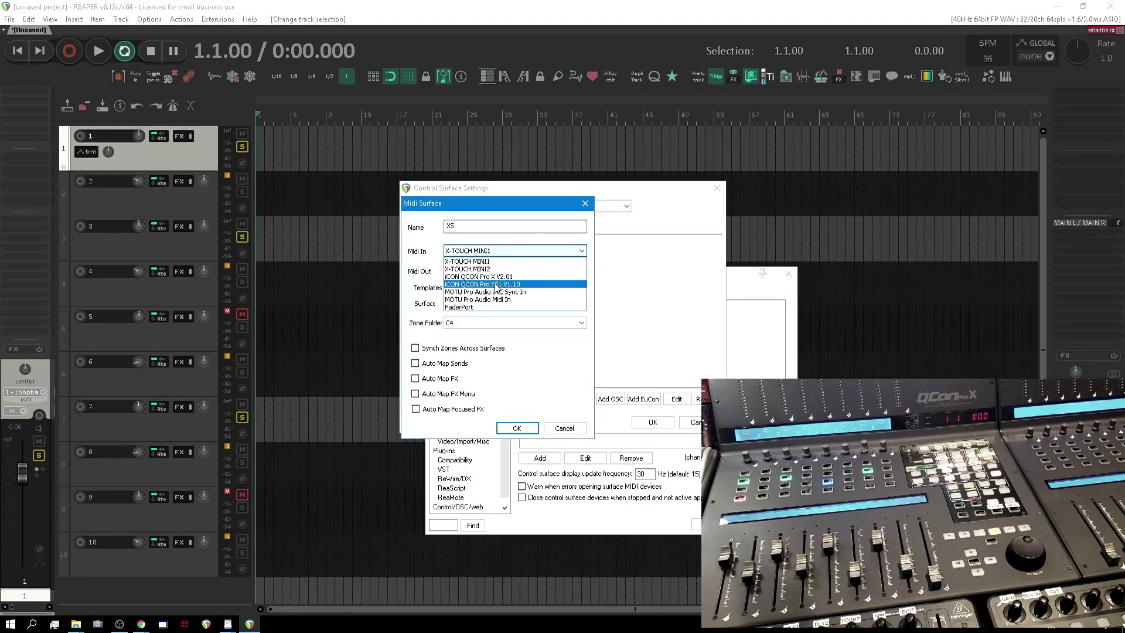
left_click(499, 285)
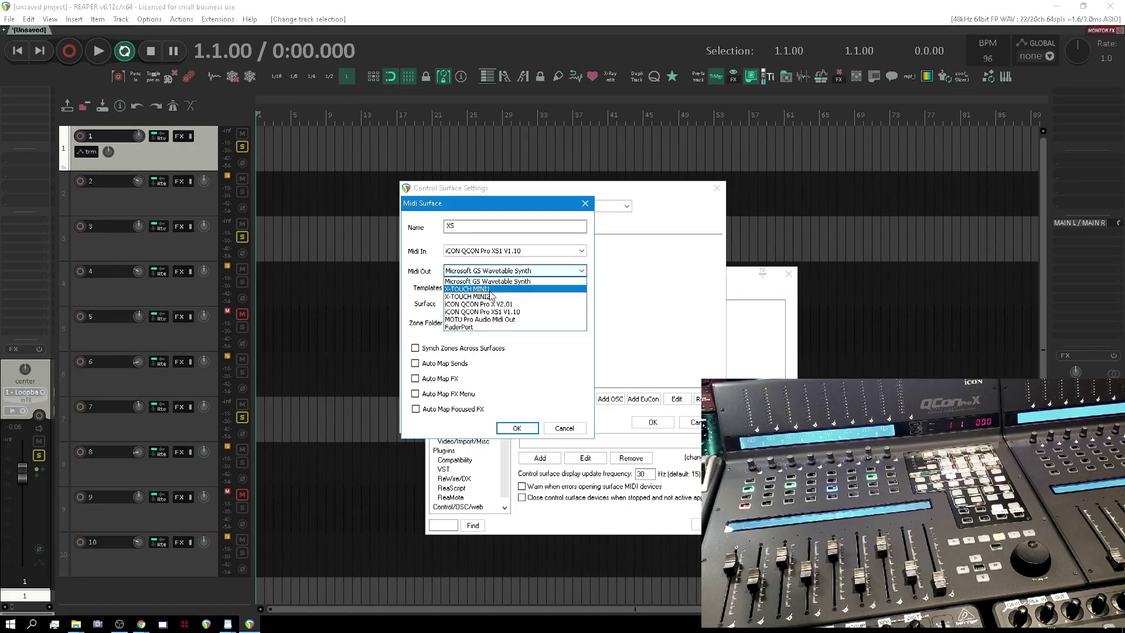
left_click(490, 313)
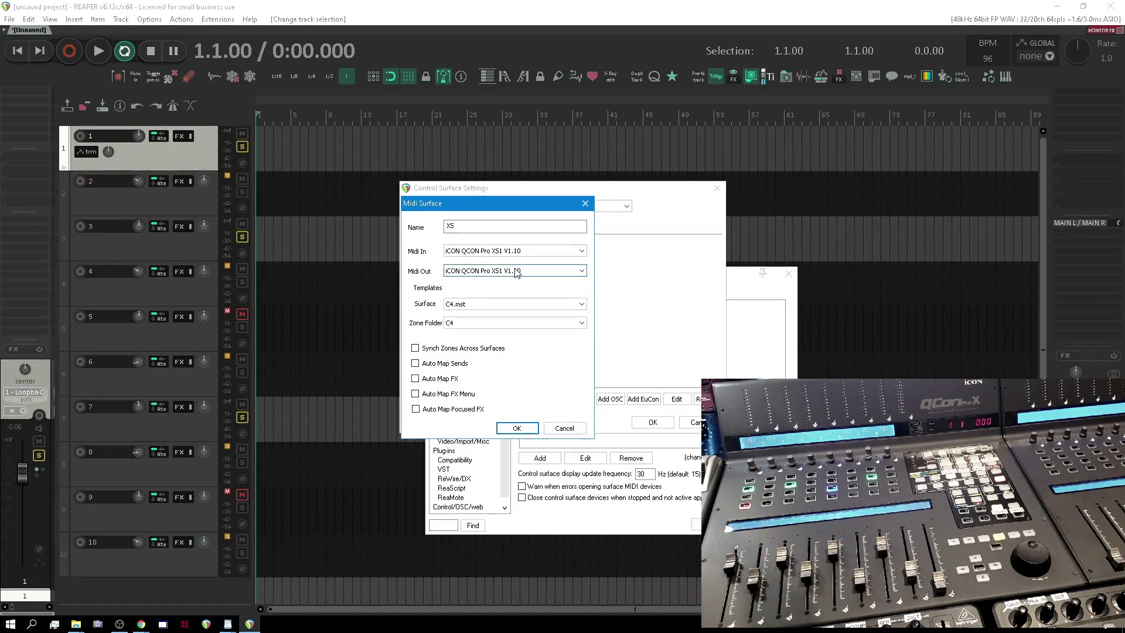
left_click(503, 305)
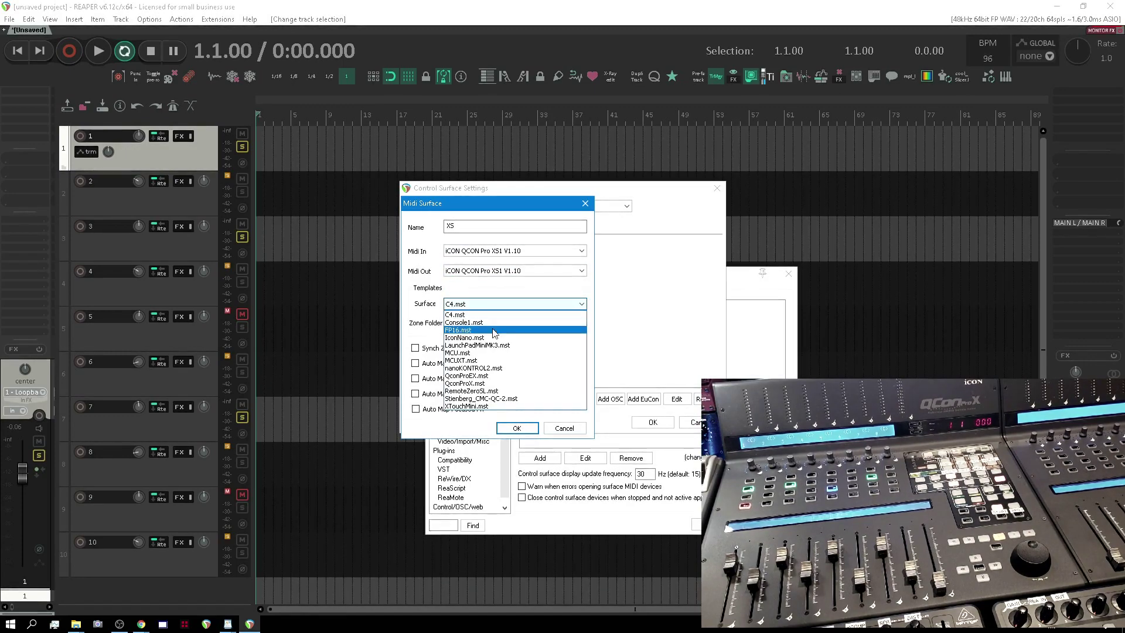
left_click(499, 376)
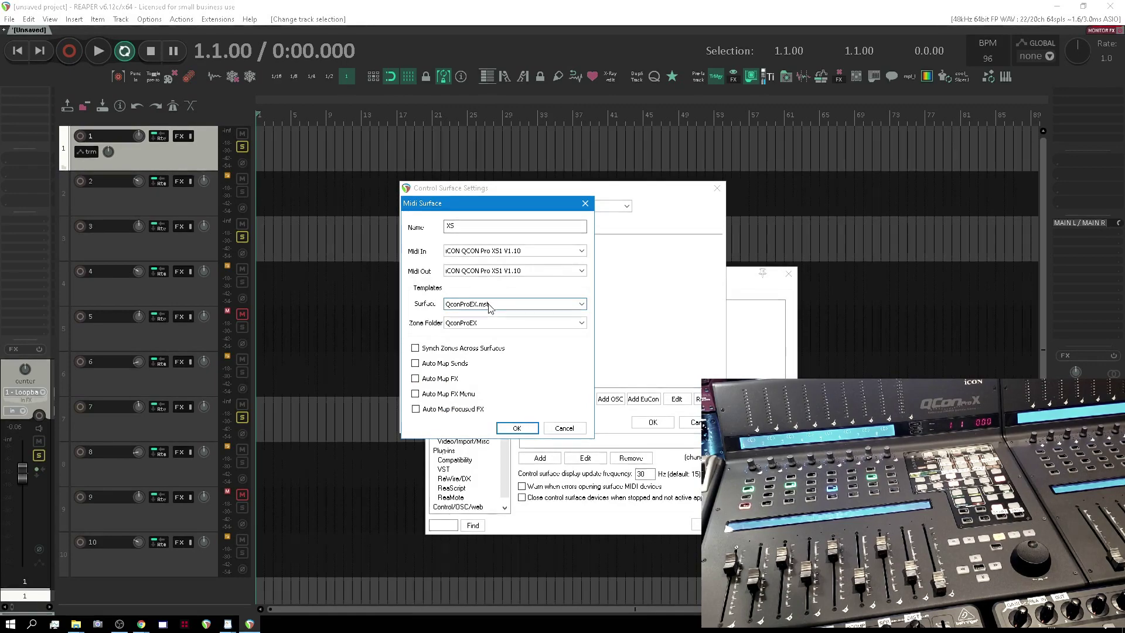
left_click(476, 323)
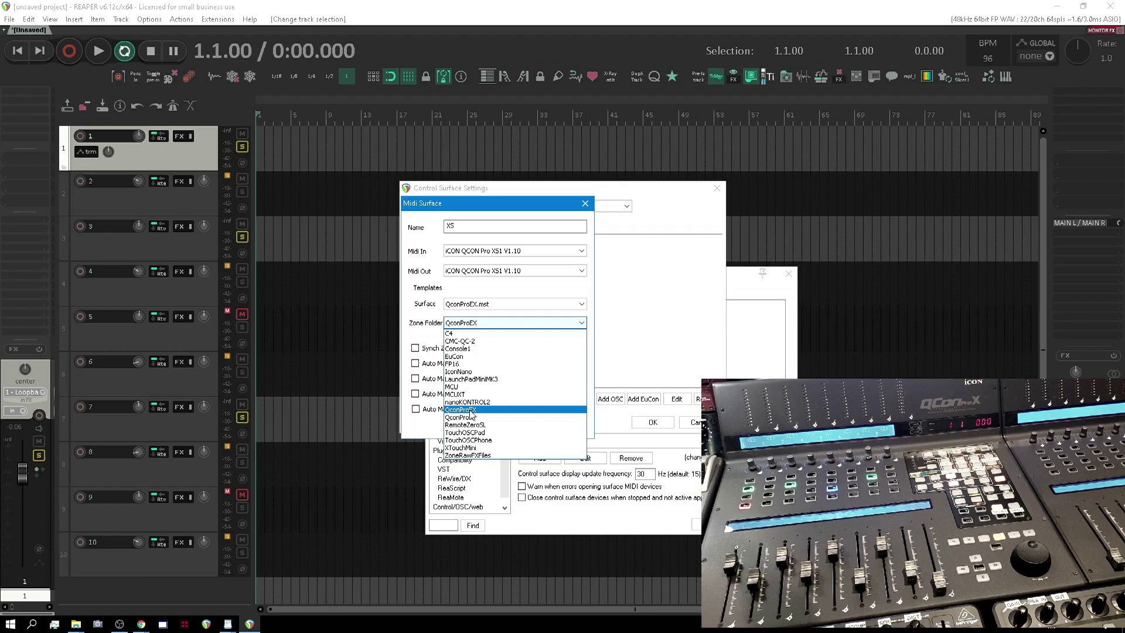
left_click(473, 411)
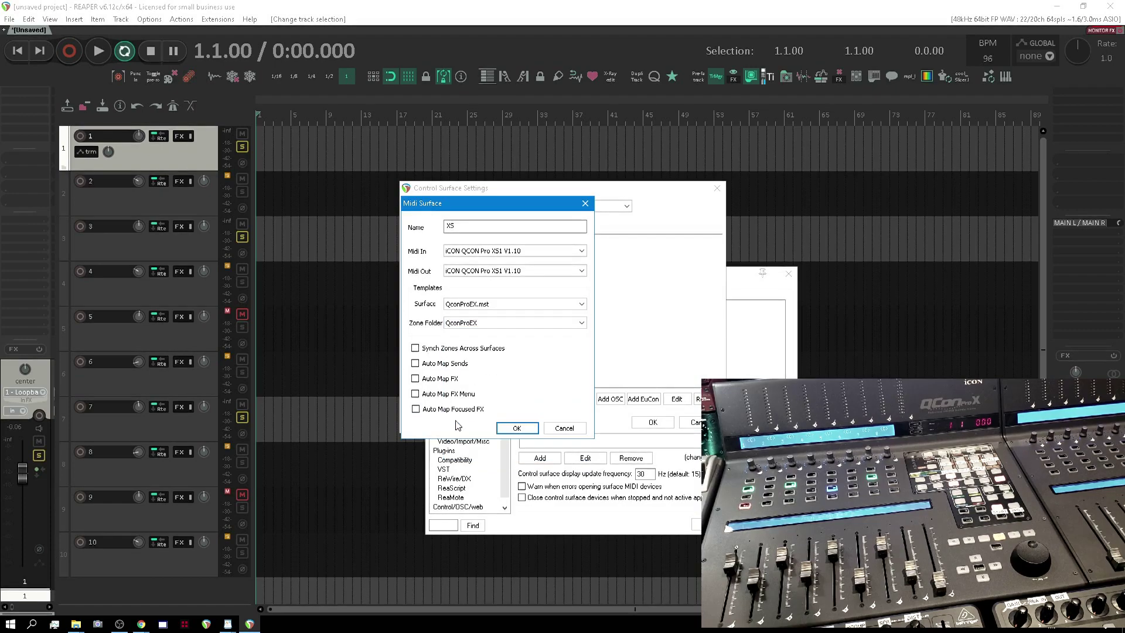
- Switch to the QconProX.mst template and QconProX zone folder, enable Synch Zones, and confirm
left_click(231, 625)
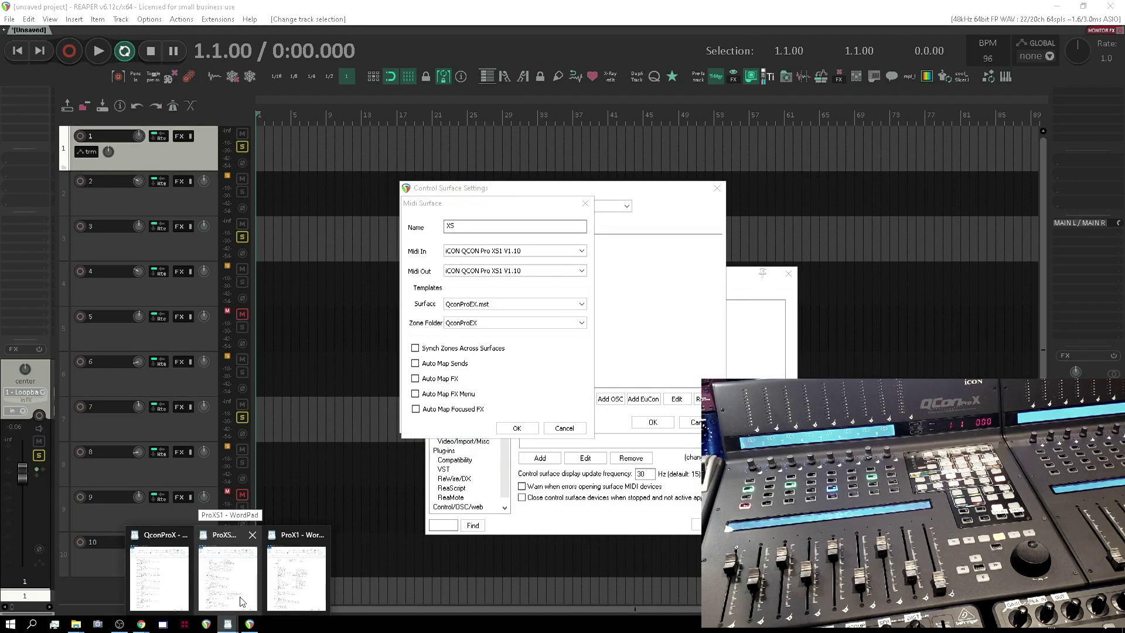
left_click(493, 304)
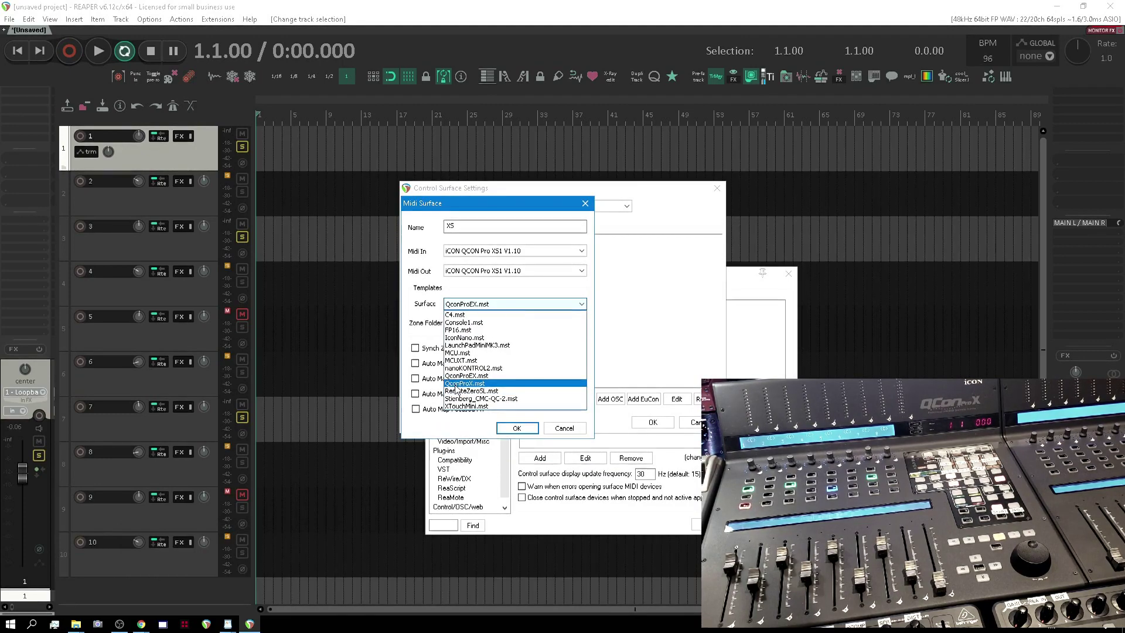
left_click(458, 388)
left_click(475, 324)
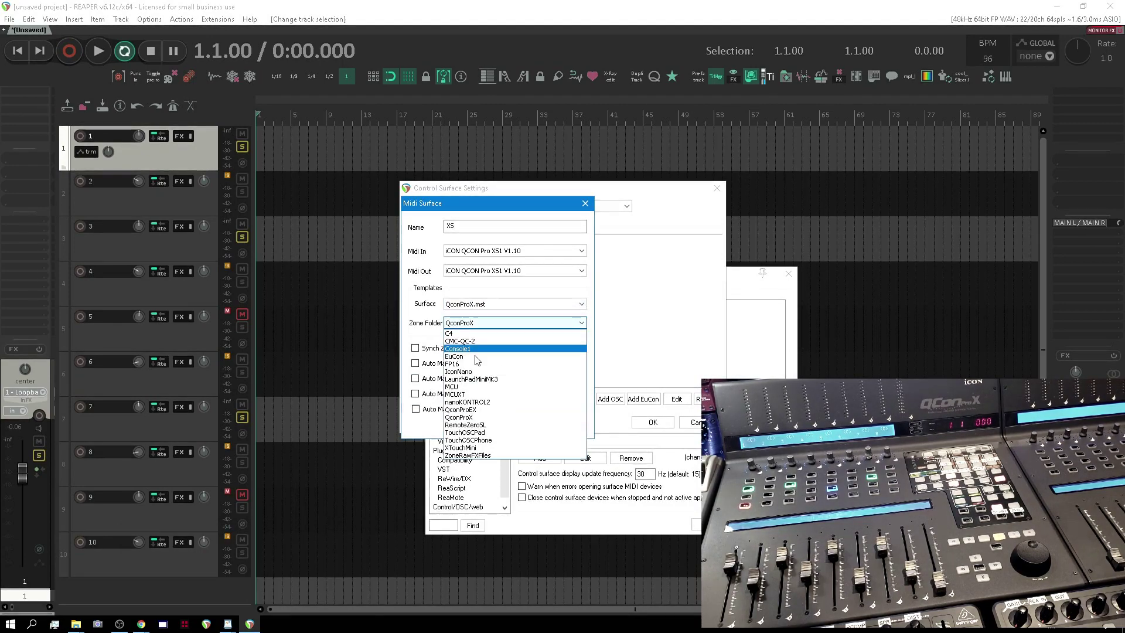
left_click(475, 412)
left_click(492, 322)
left_click(461, 416)
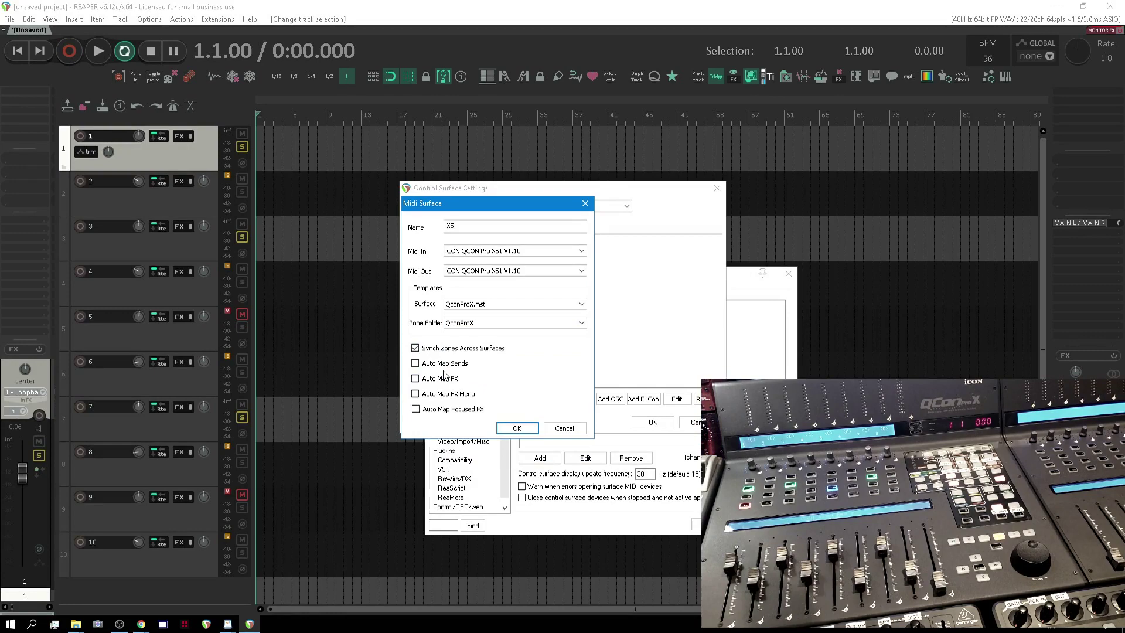
left_click(417, 379)
left_click(515, 430)
mouse_move(250, 624)
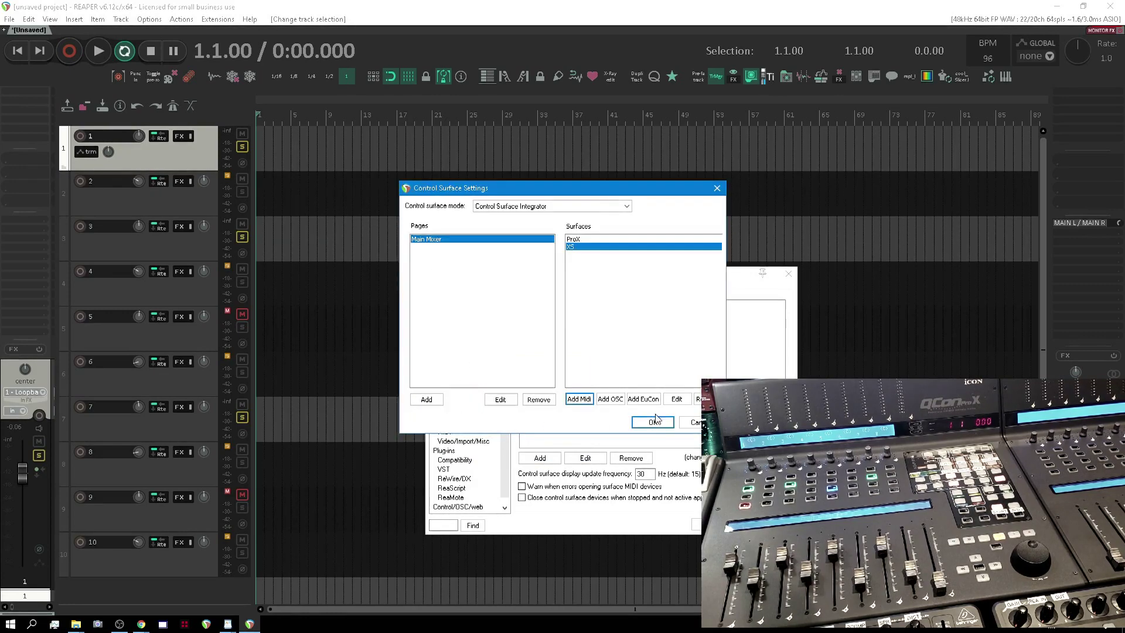
- Close Preferences, pull track 10's volume down to -inf, and move the selection up to track 9
left_click(654, 423)
left_click(721, 525)
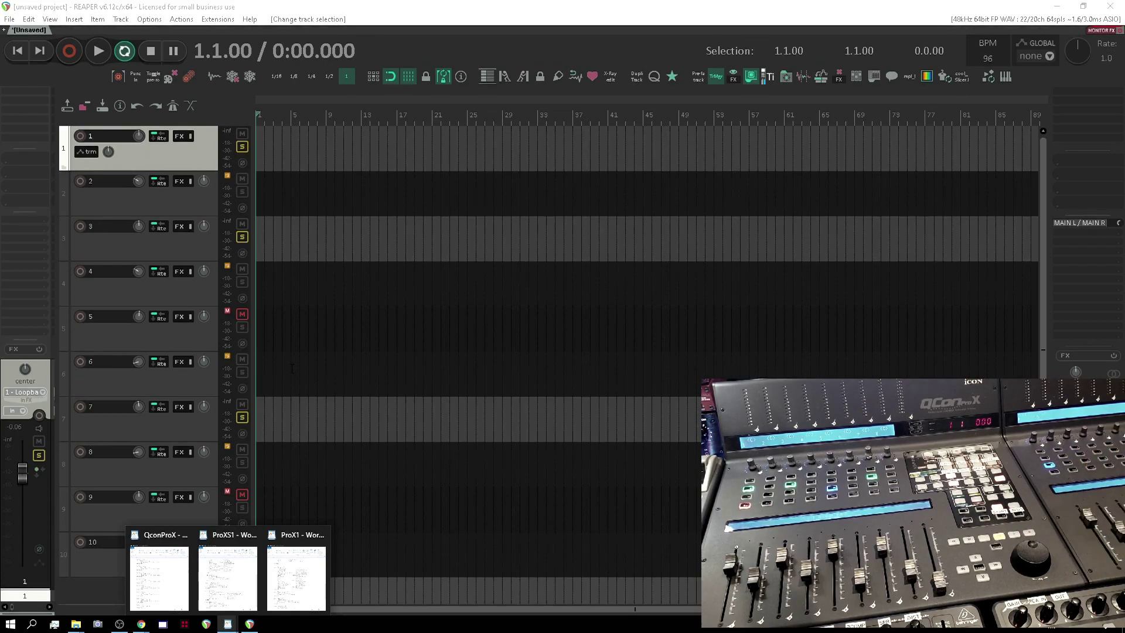
left_click(102, 565)
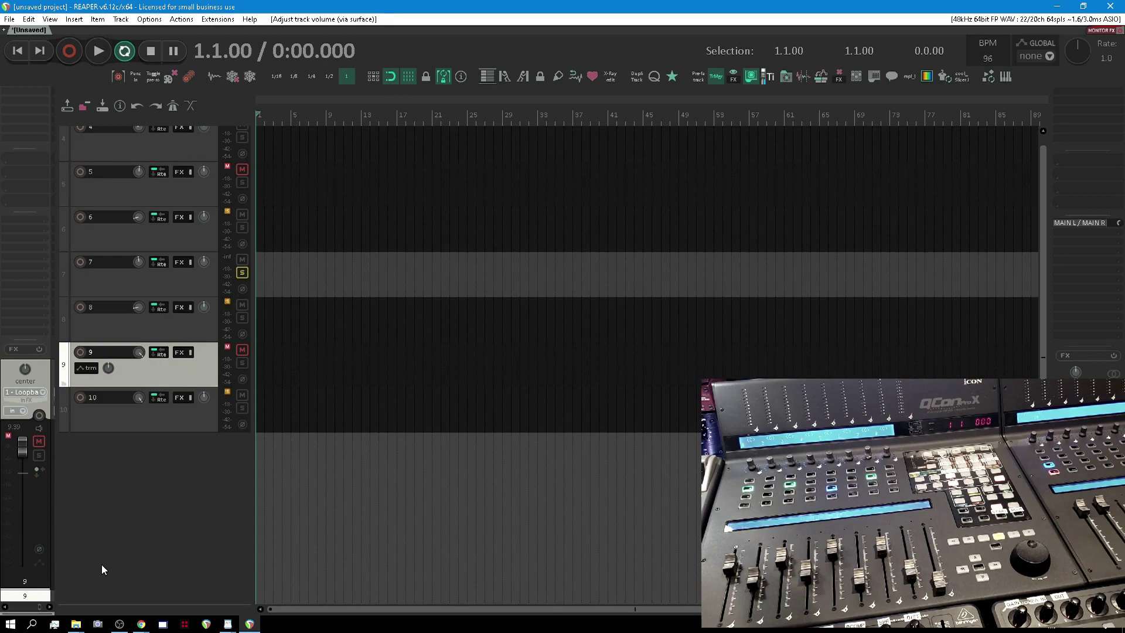
left_click(189, 412)
mouse_move(30, 450)
left_mouse_down()
mouse_move(66, 605)
mouse_move(46, 489)
left_mouse_up()
key("Up")
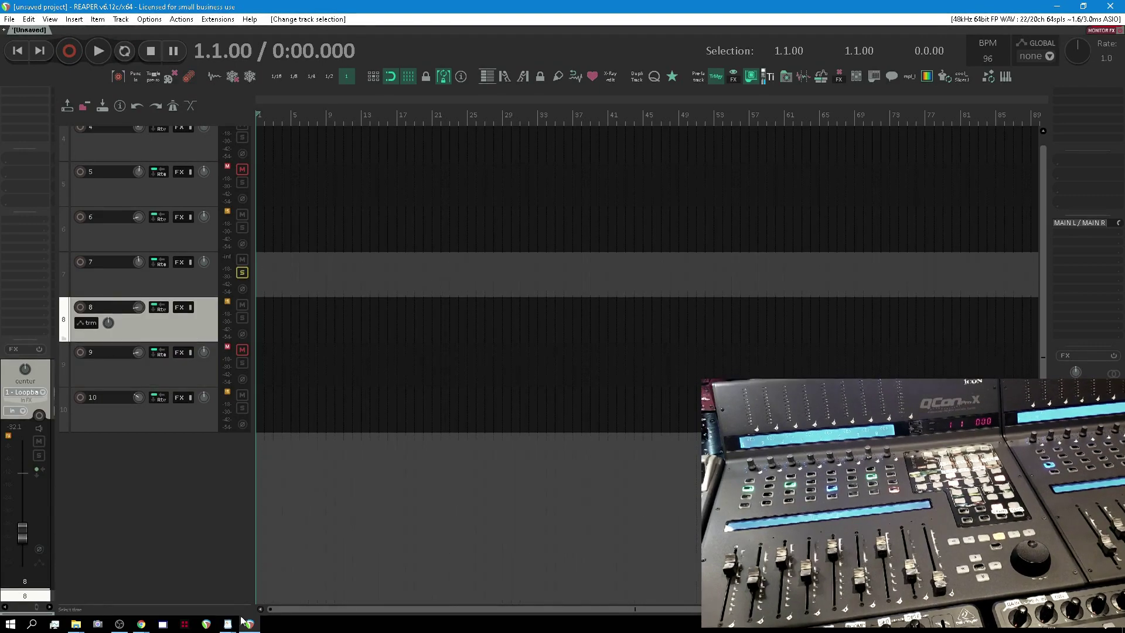
- Bring the ProX1 zone file to the front in WordPad
left_click(299, 574)
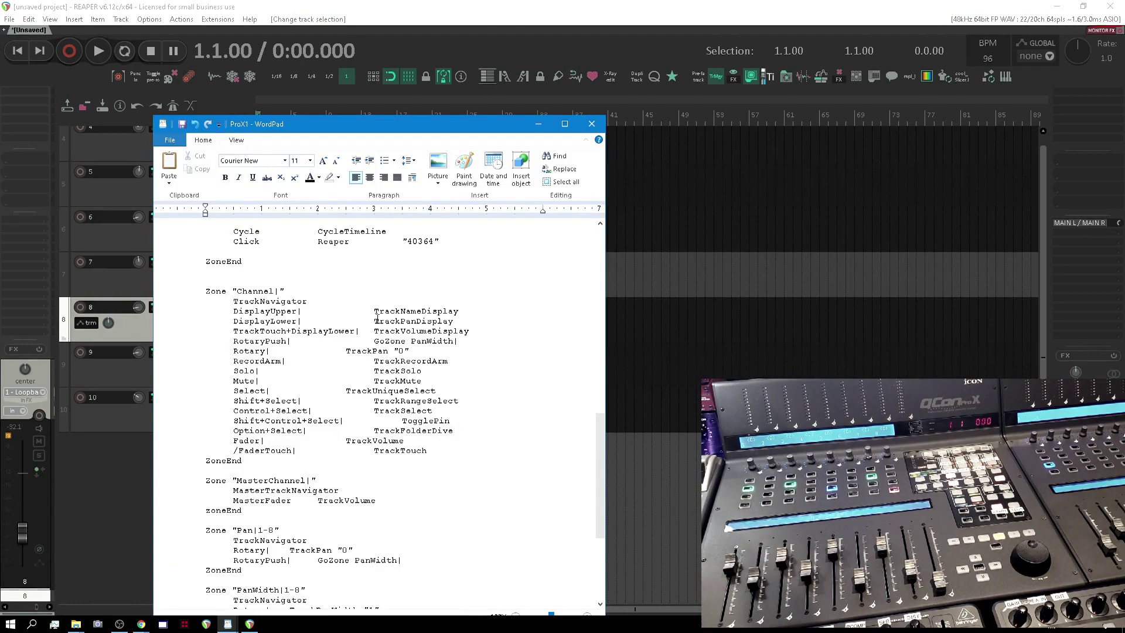
scroll(376, 319, "down", 1)
scroll(378, 319, "up", 4)
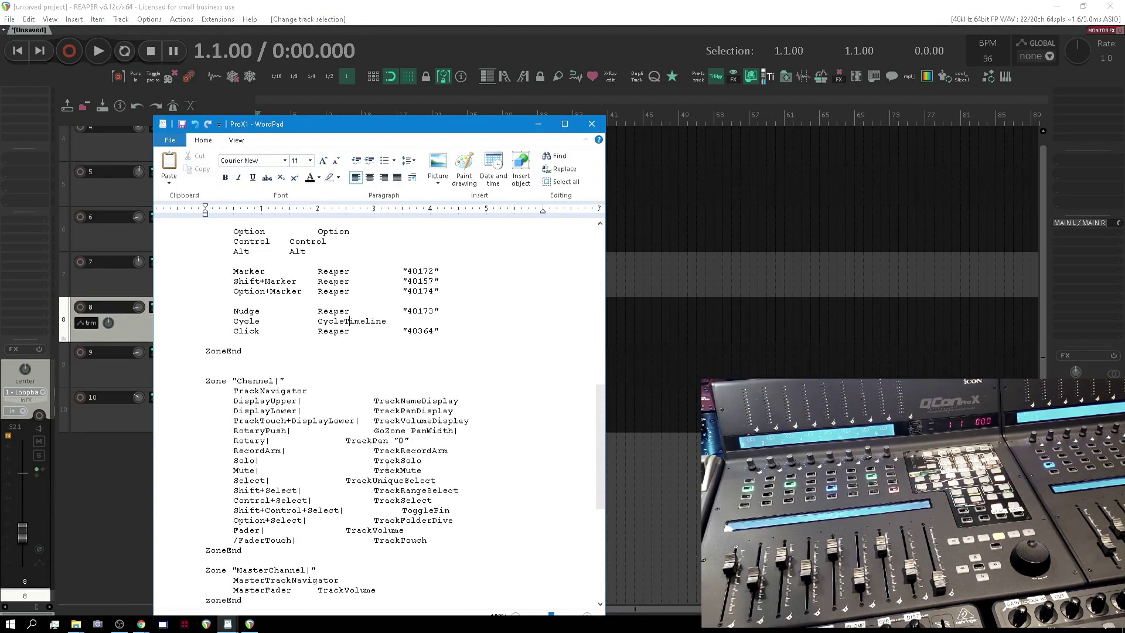
scroll(377, 471, "down", 3)
scroll(271, 510, "down", 2)
scroll(272, 510, "down", 3)
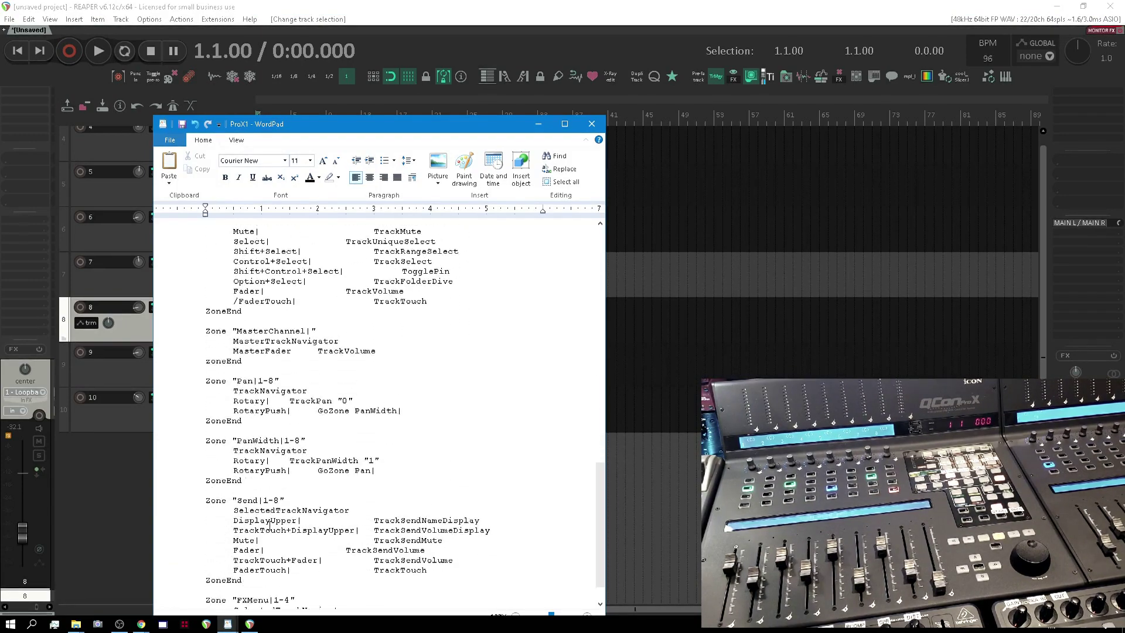
scroll(271, 488, "down", 1)
scroll(300, 280, "up", 20)
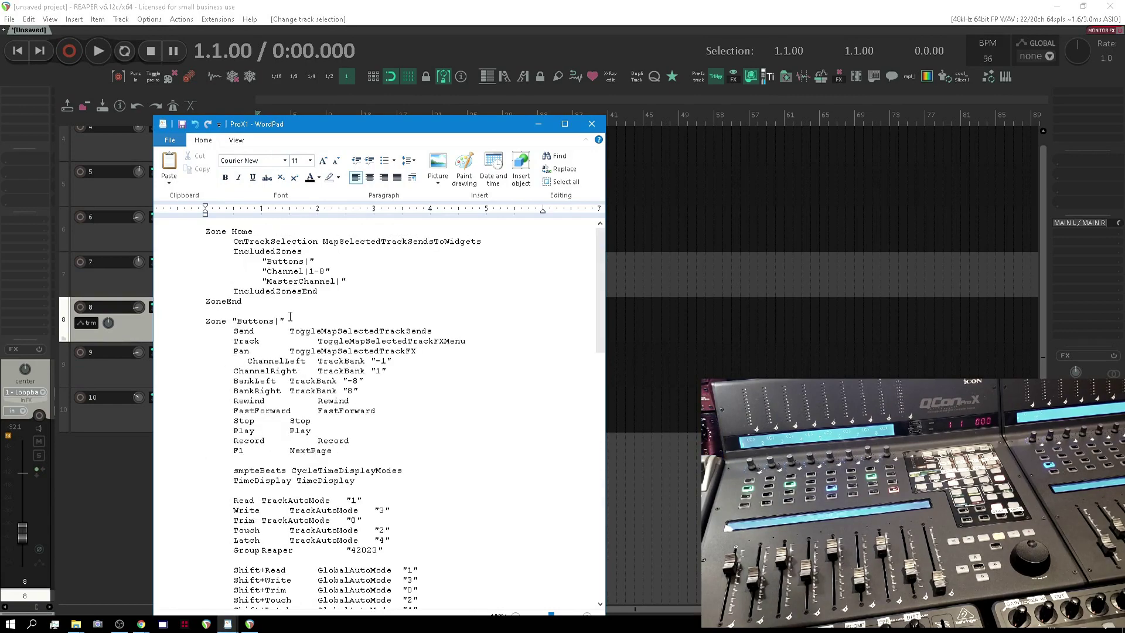
scroll(283, 434, "down", 2)
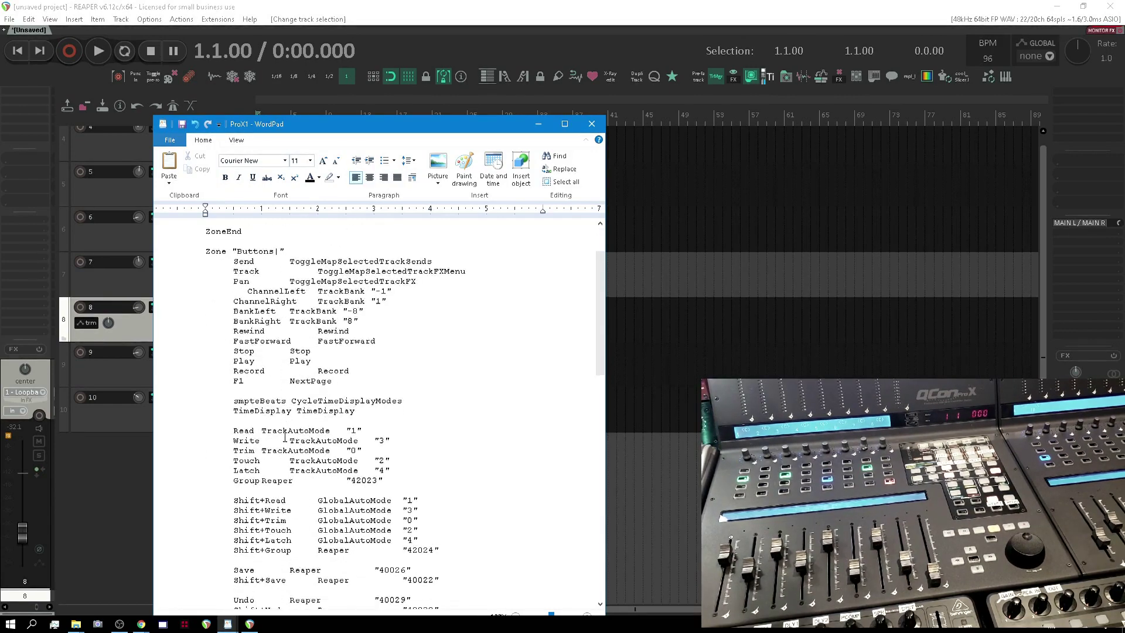
scroll(264, 465, "down", 1)
scroll(270, 476, "down", 2)
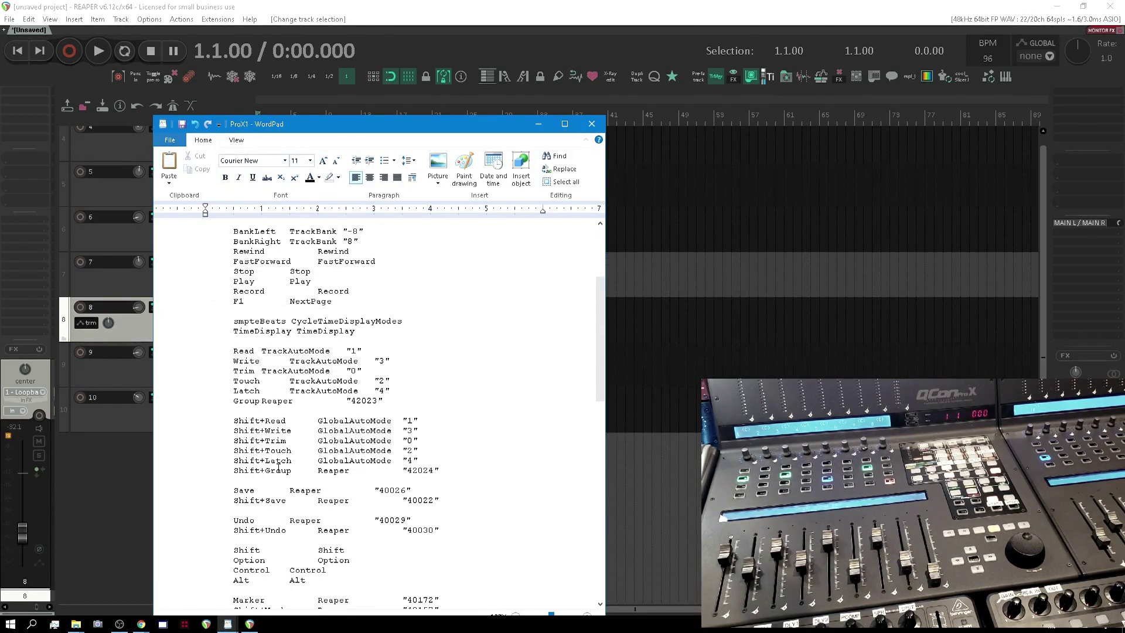
scroll(274, 469, "down", 2)
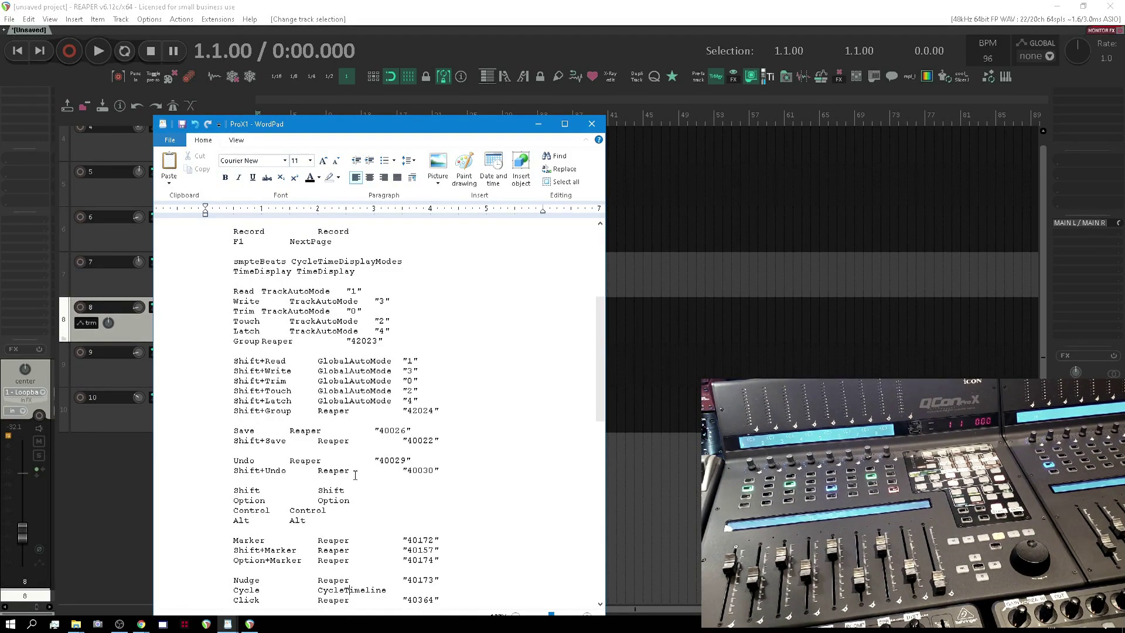
scroll(356, 476, "down", 1)
scroll(355, 474, "down", 1)
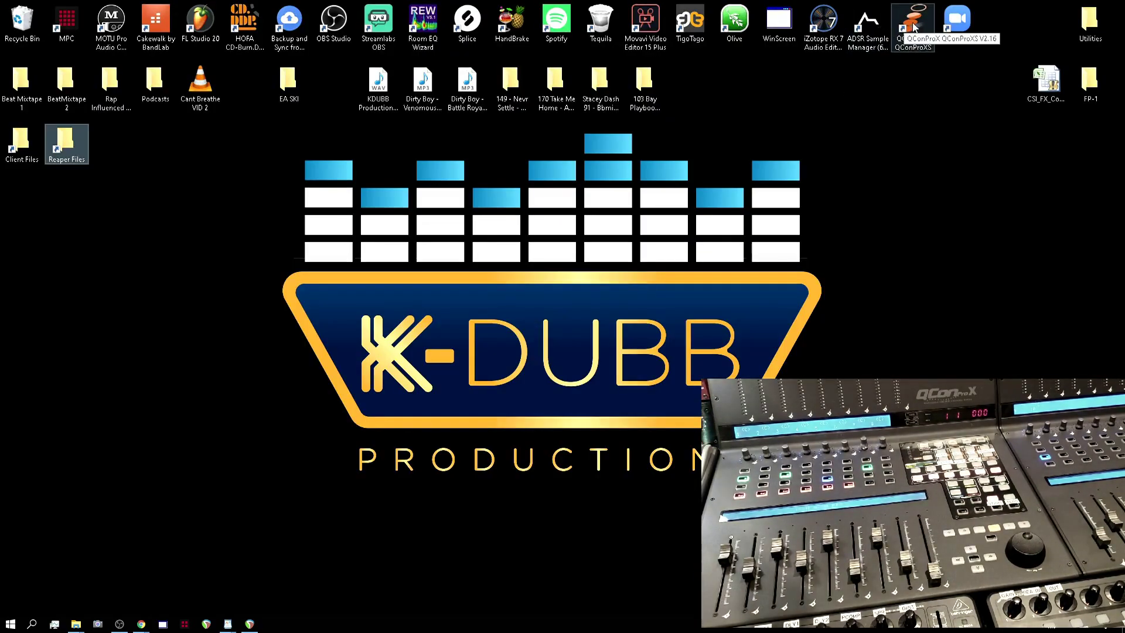
- Open the Utilities folder, select MIDI-OX, close the folder, and return to REAPER
double_click(1090, 22)
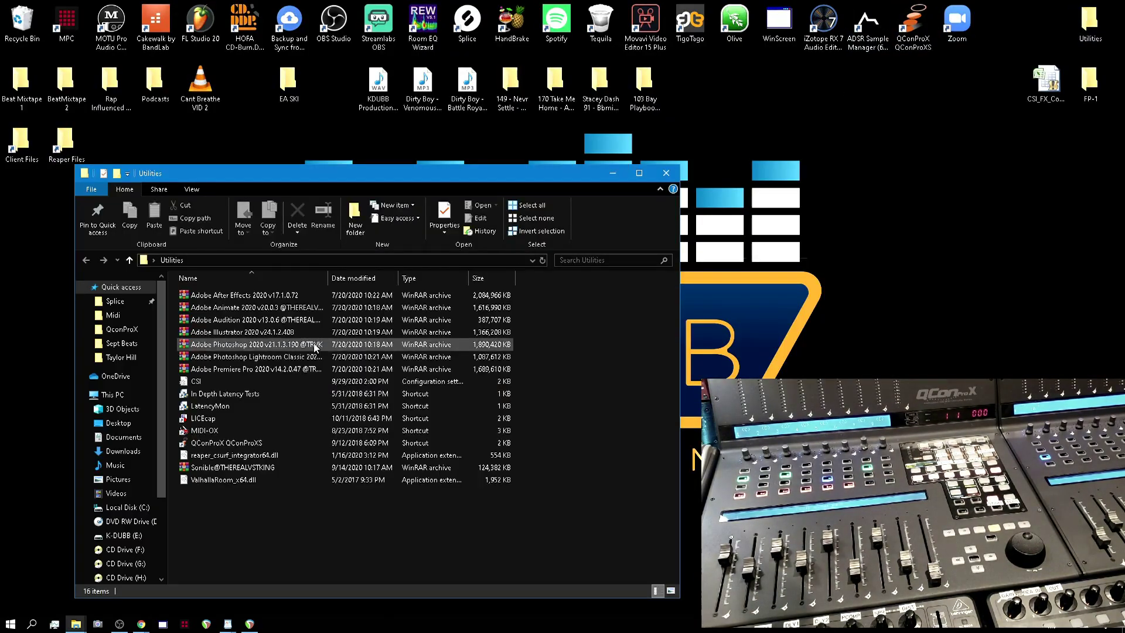
left_click(209, 431)
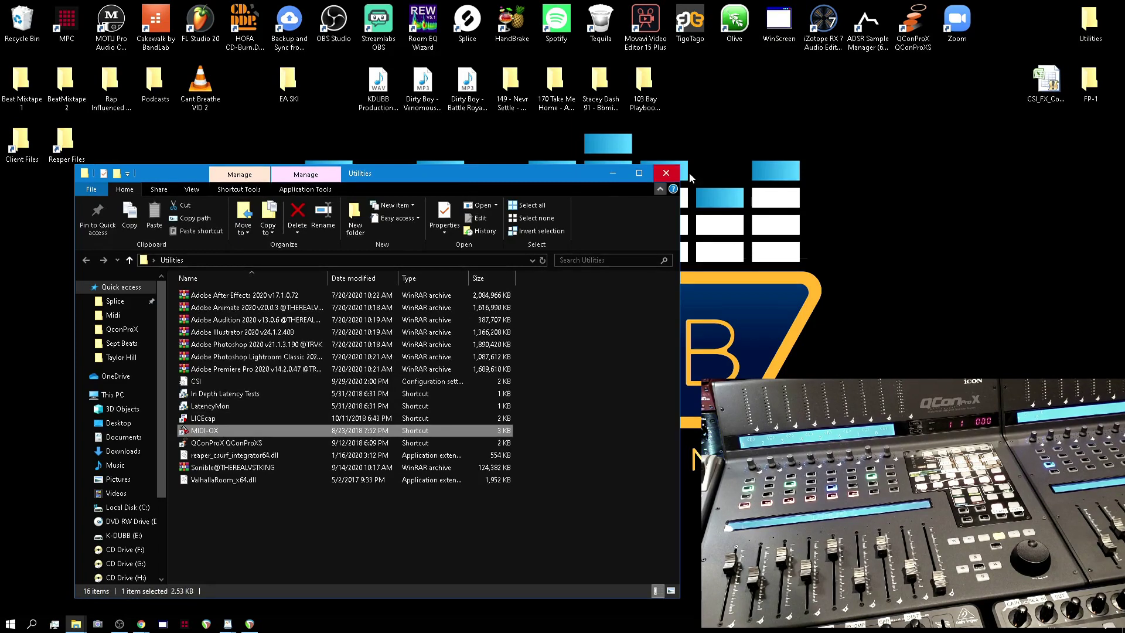
left_click(666, 172)
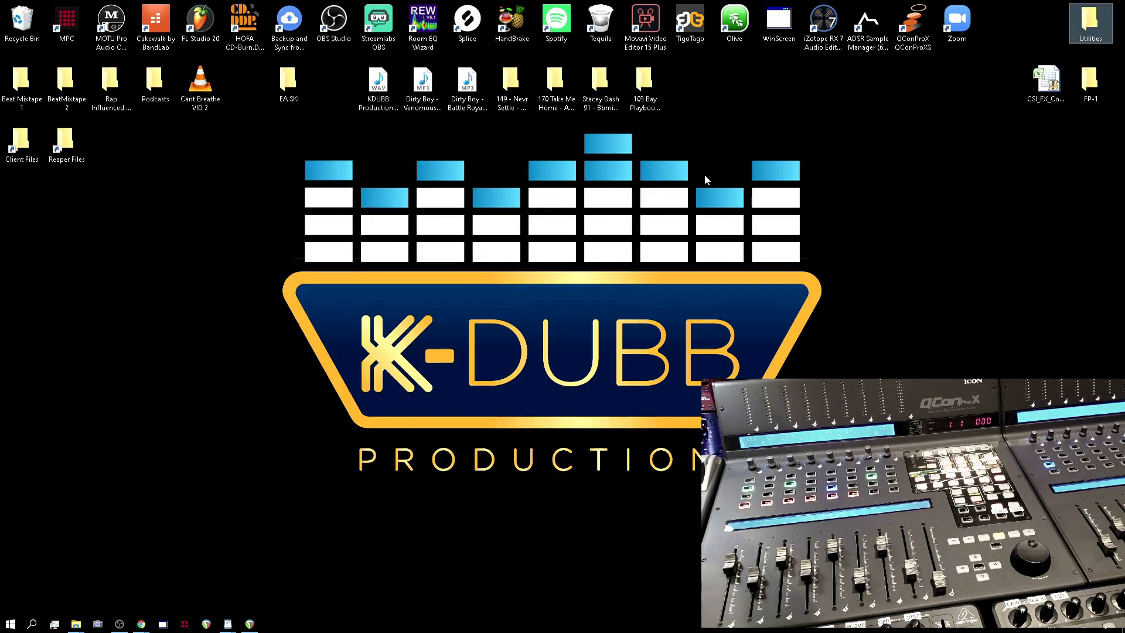
left_click(249, 624)
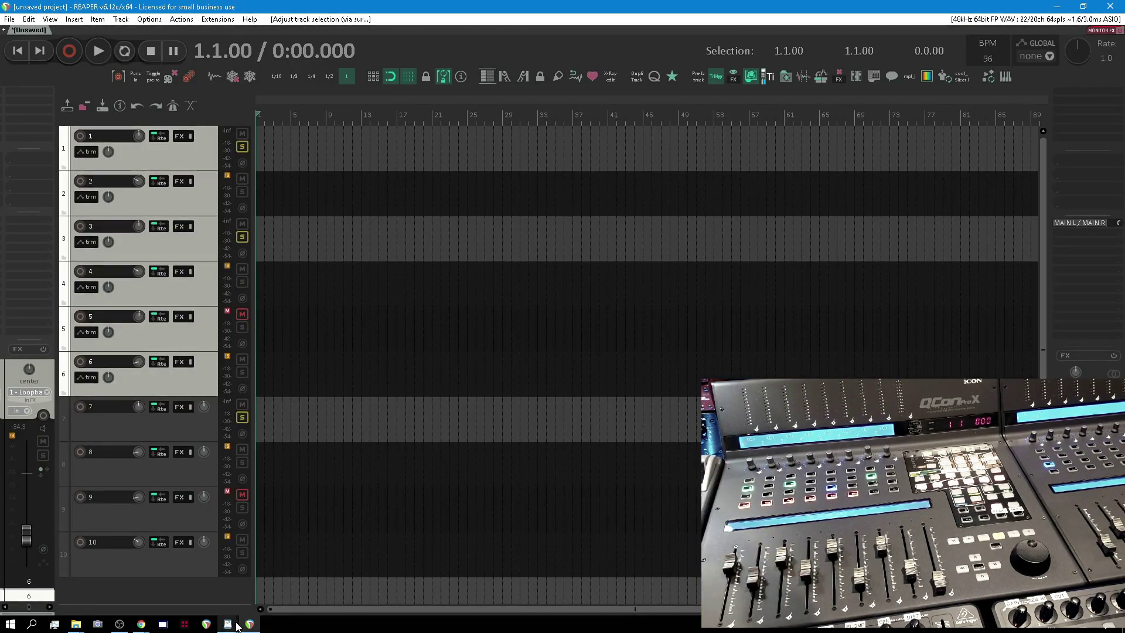
- Bring up the QconProX file and highlight the Last widget's bytes 90 5b 7f 90 5b 00
mouse_move(227, 624)
left_click(156, 576)
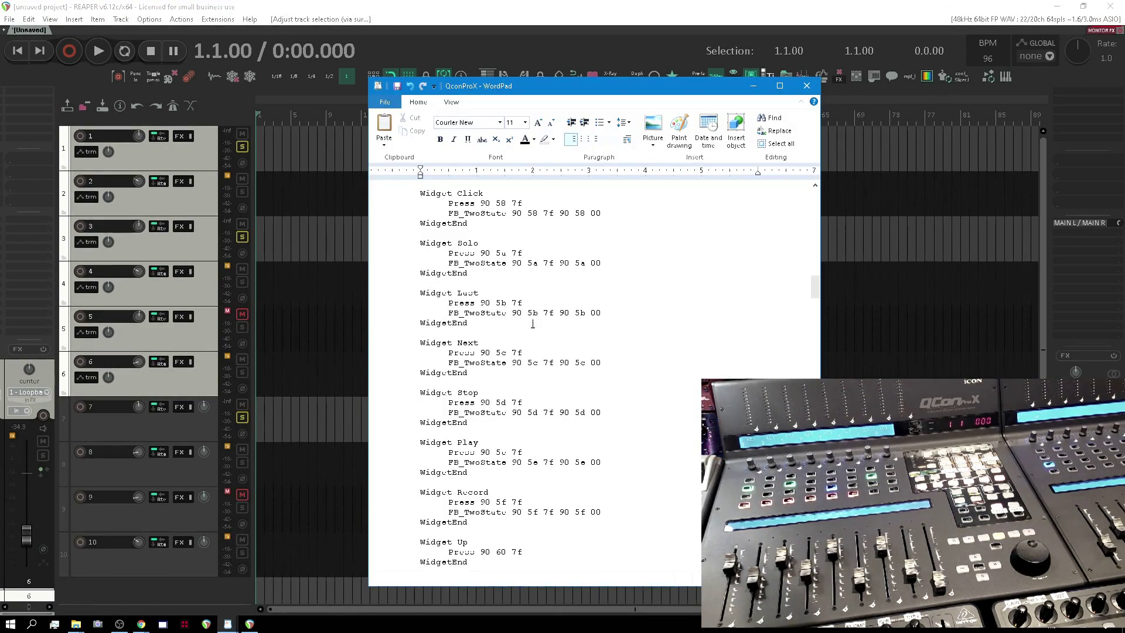
left_click_drag(513, 312, 616, 315)
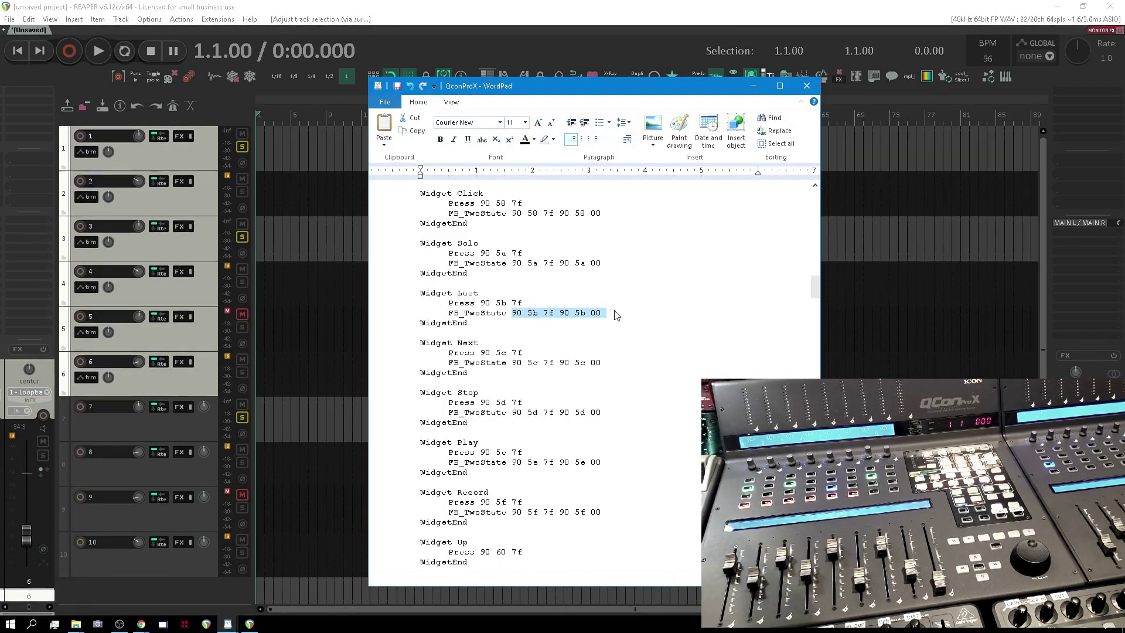